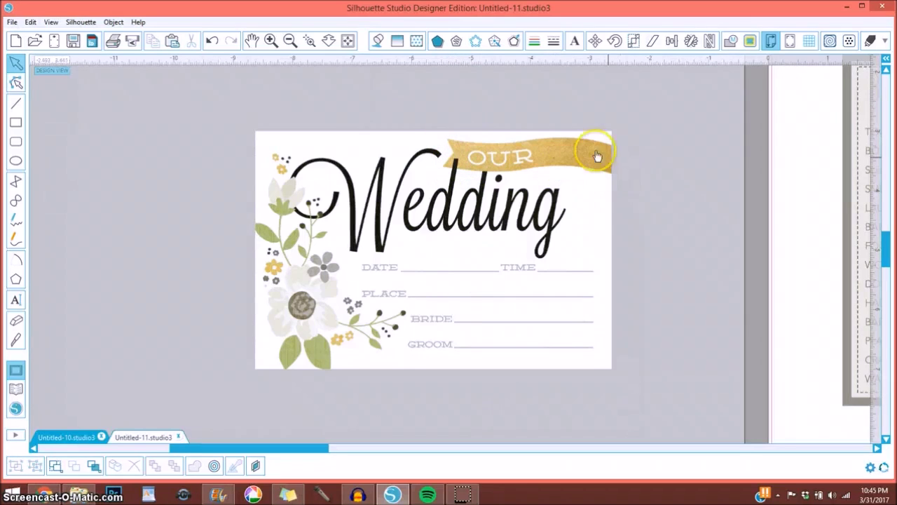
- Add the '6 banner set' from the Library's Banner's & Flags folder beside the Wedding card
left_click(508, 157)
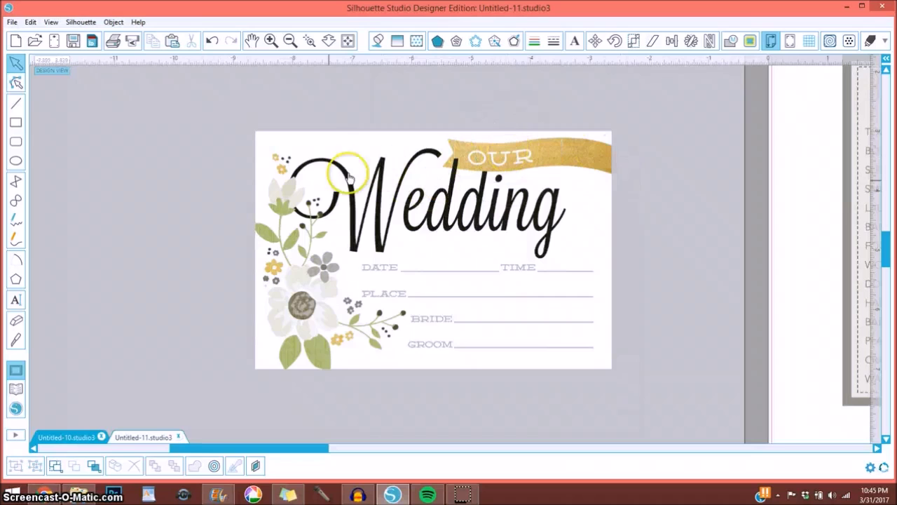
left_click(15, 391)
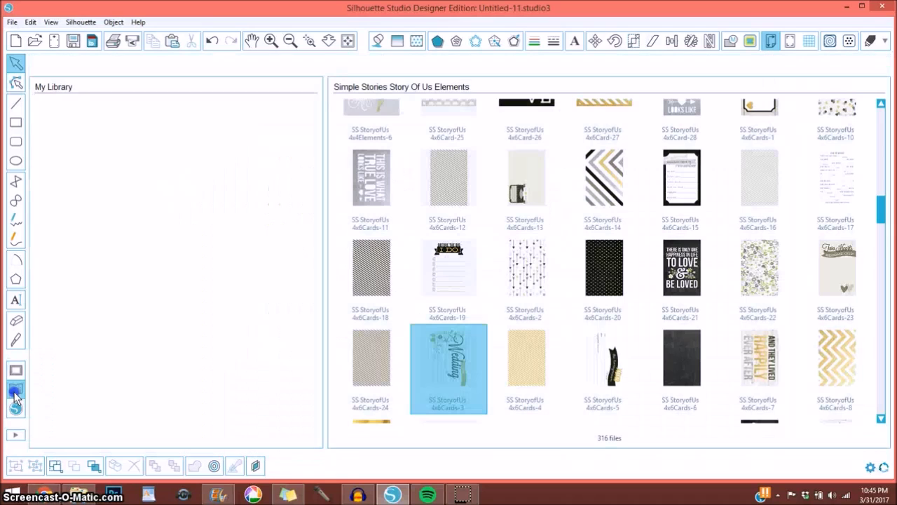
left_click_drag(313, 186, 317, 231)
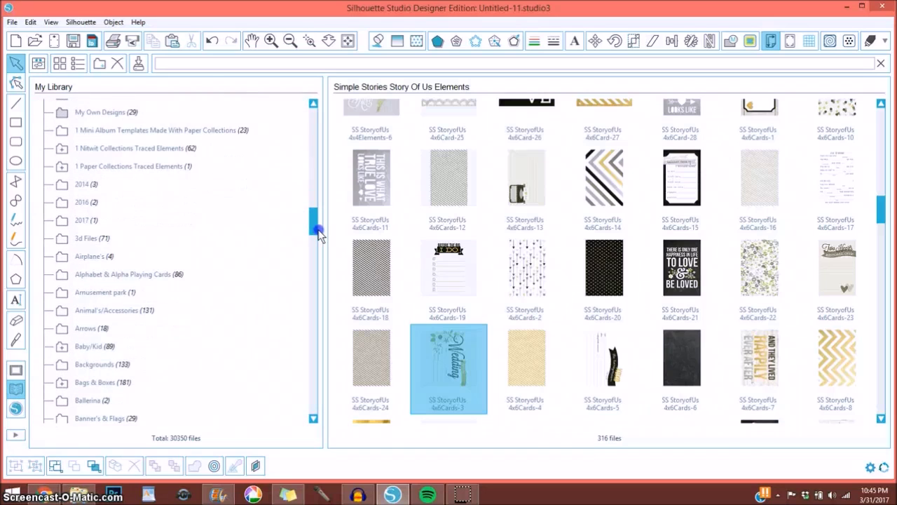
left_click(109, 396)
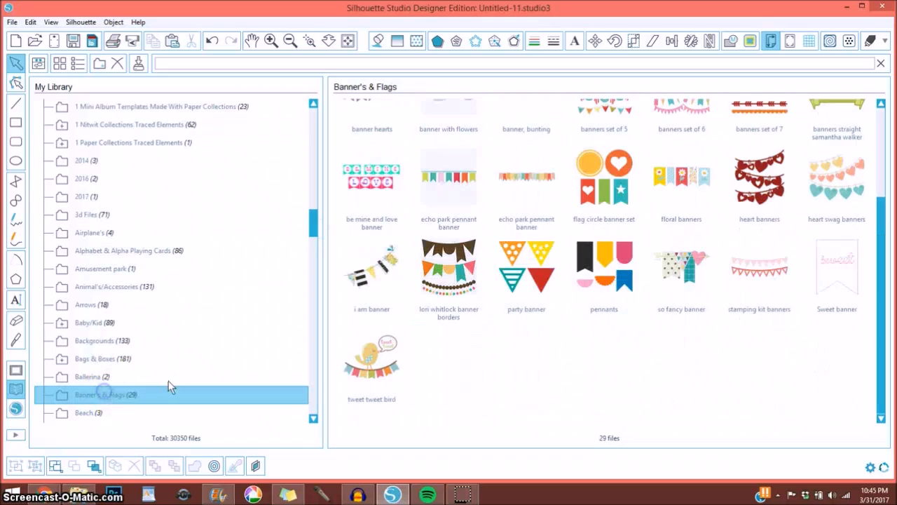
left_click(522, 294)
scroll(533, 280, "up", 3)
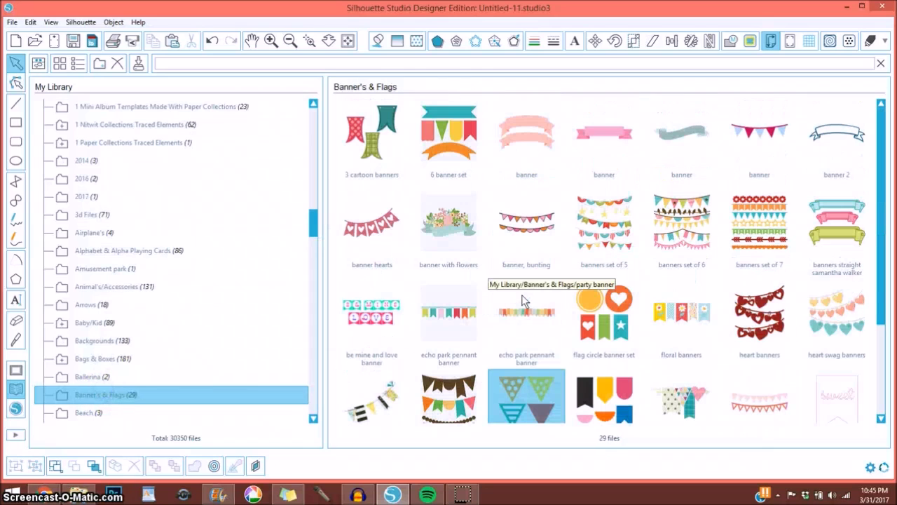
double_click(448, 115)
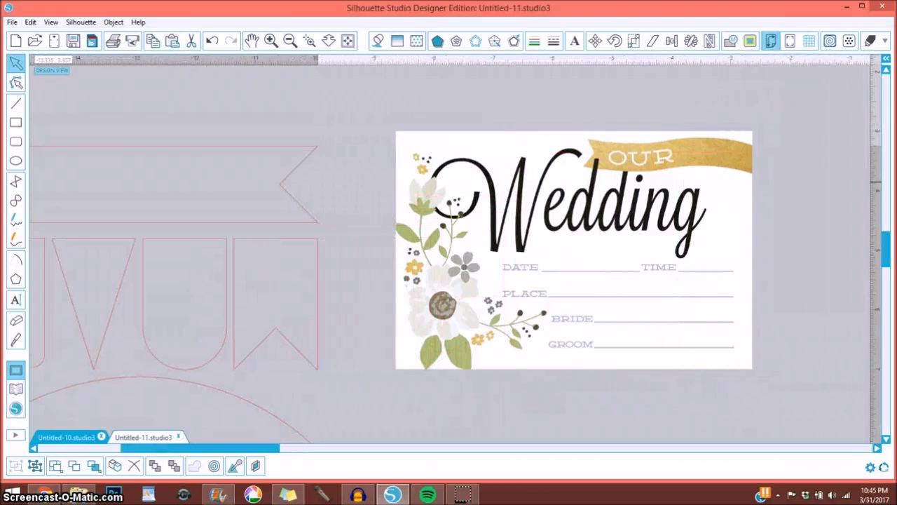
- Ungroup the banner set, delete the four pennants and arc, and move the ribbon onto the OUR banner
left_click(92, 152)
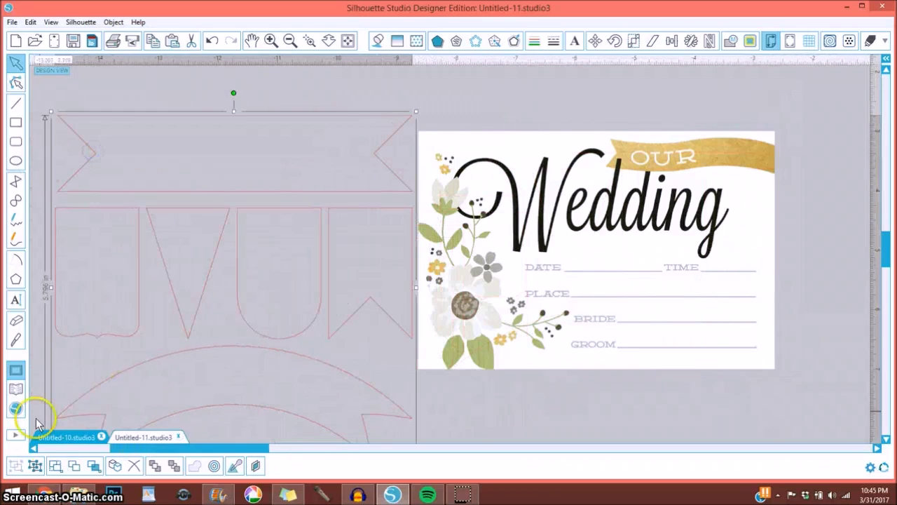
left_click(35, 465)
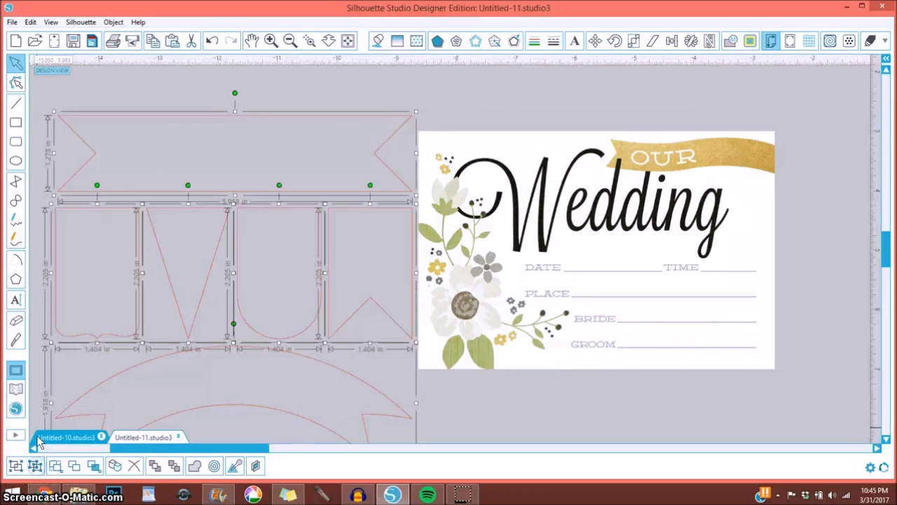
left_click_drag(37, 237, 223, 384)
left_click_drag(264, 413, 376, 415)
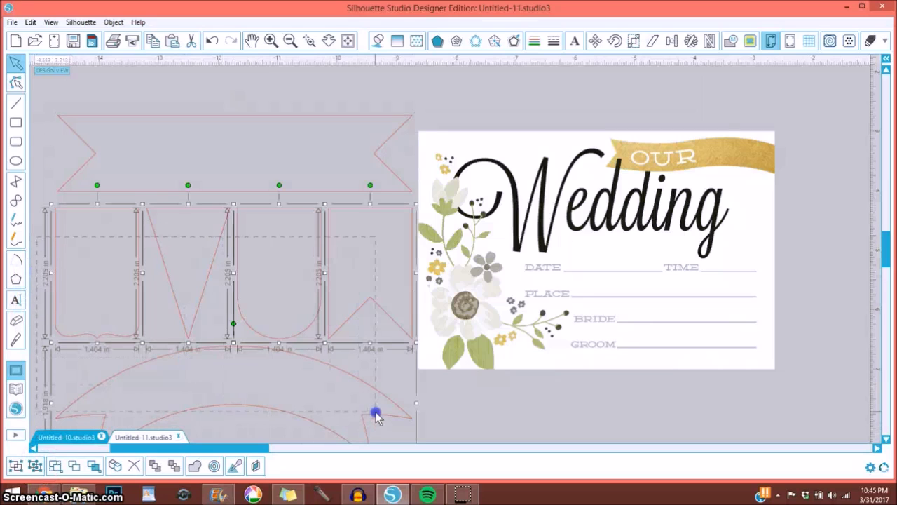
left_click(134, 465)
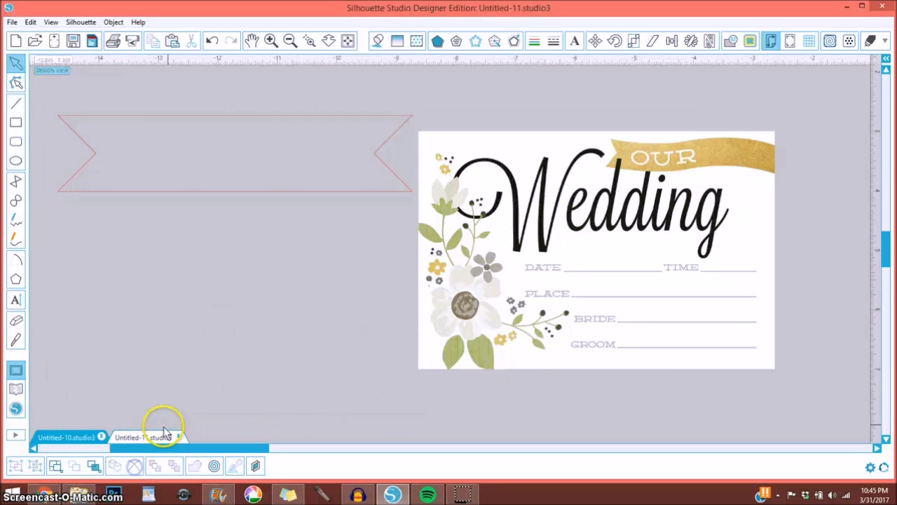
left_click_drag(330, 190, 649, 193)
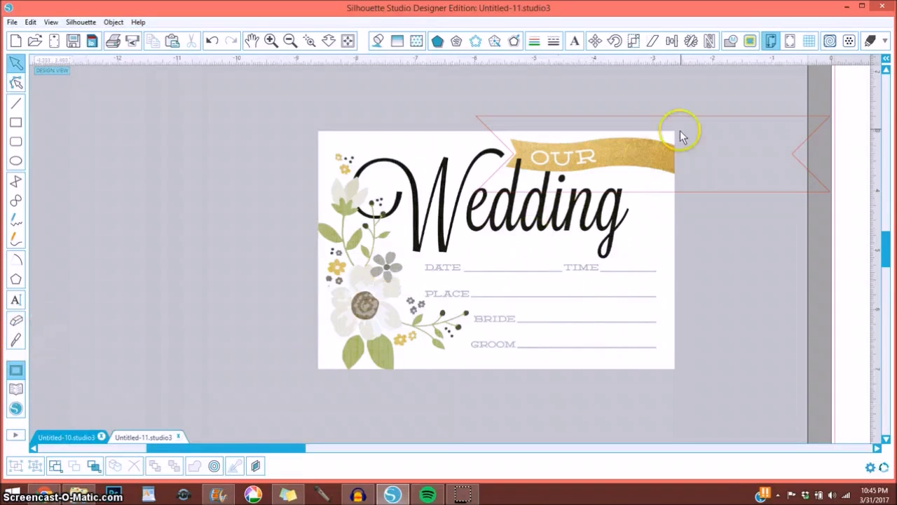
- Slice off the ribbon's right end with the Knife tool and delete that piece
left_click(16, 340)
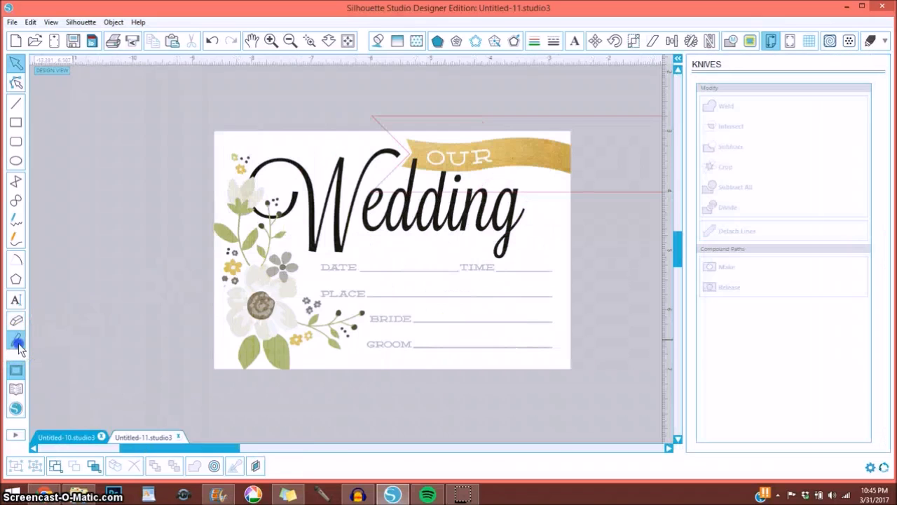
left_click_drag(585, 103, 593, 199)
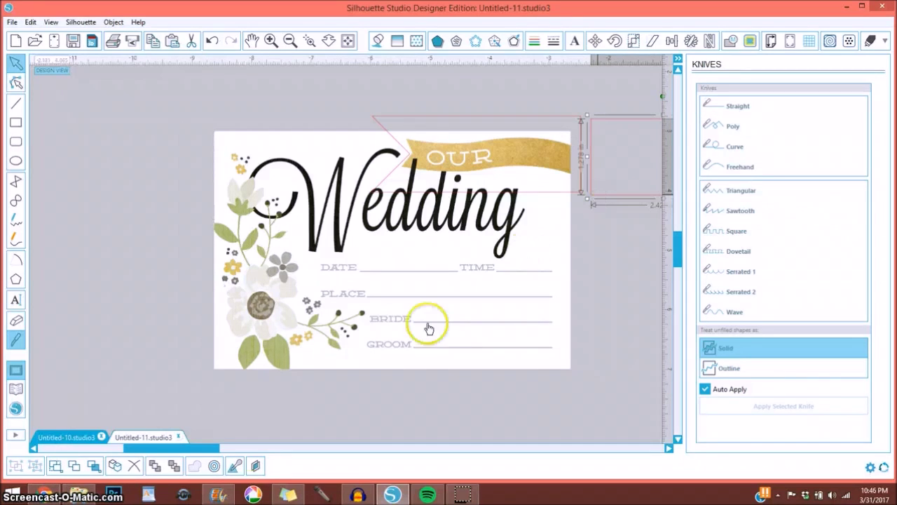
left_click(131, 466)
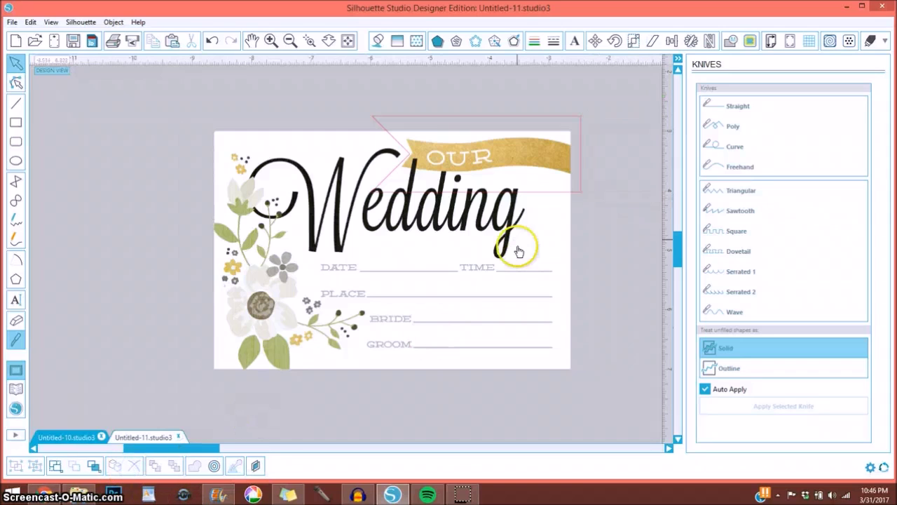
- Resize the ribbon to about 3.317 by 0.663 inches to fit the gold banner
left_click(579, 197)
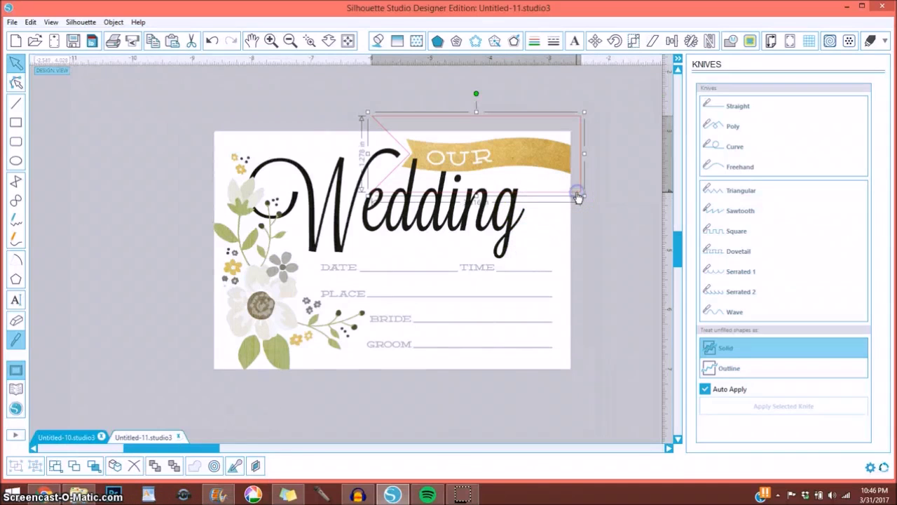
left_click_drag(476, 196, 476, 175)
left_click(477, 114)
left_click_drag(476, 116, 475, 131)
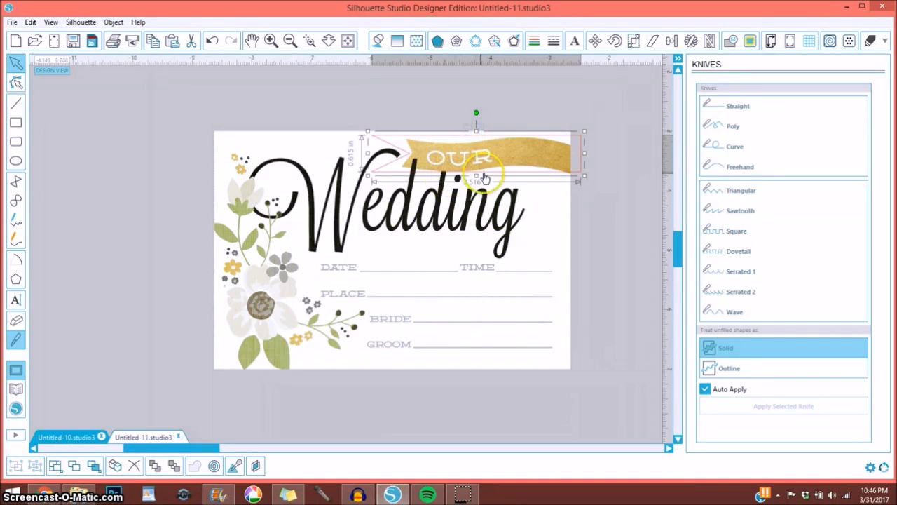
left_click(572, 178)
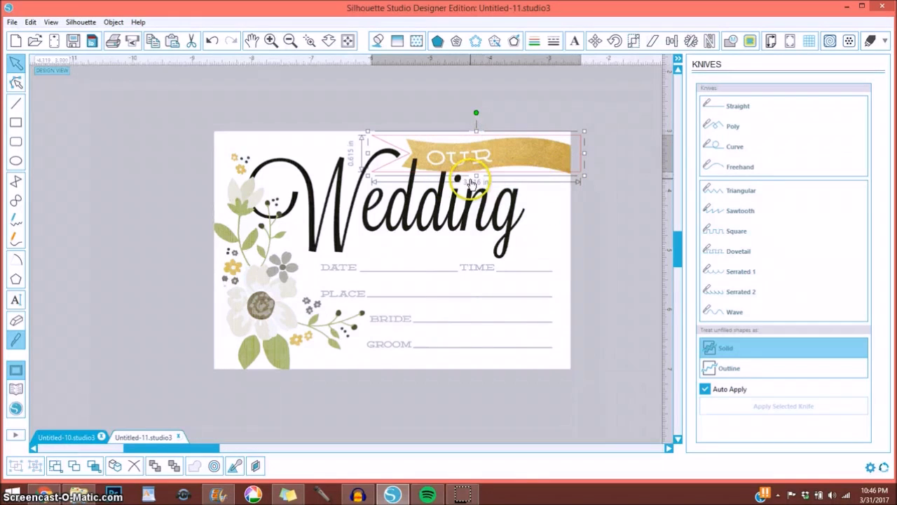
left_click_drag(476, 176, 476, 179)
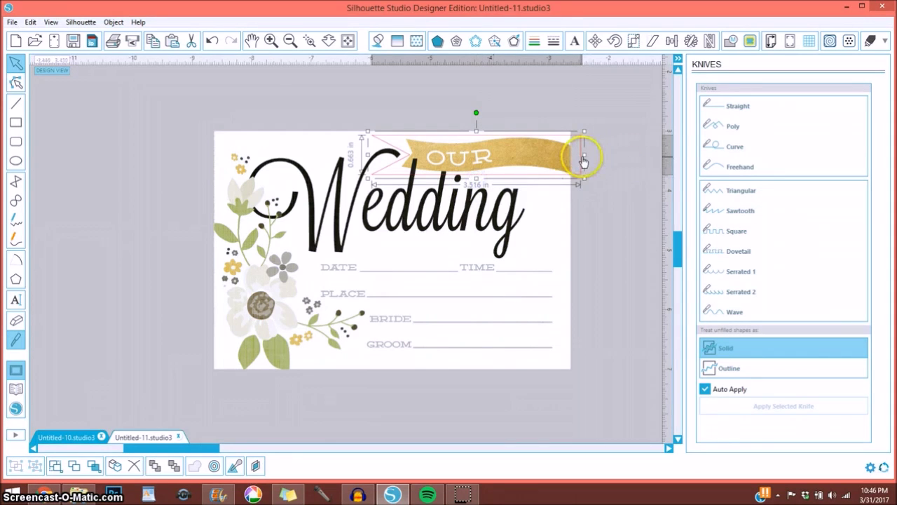
left_click_drag(583, 162, 571, 157)
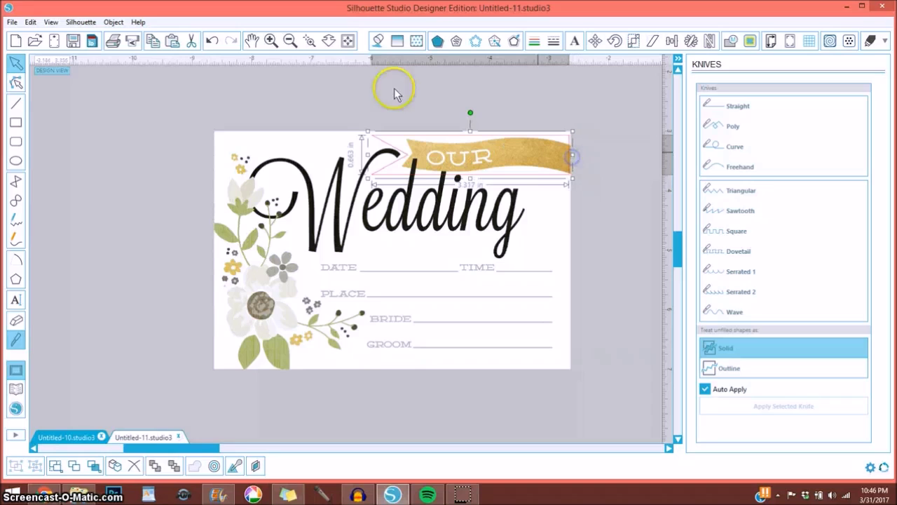
left_click(309, 42)
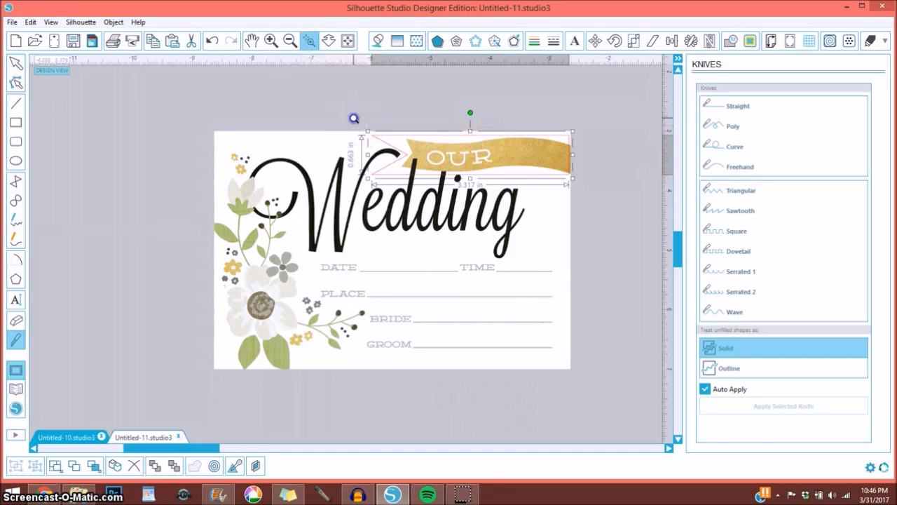
- Zoom in on the banner, nudge the ribbon right, and trim its height to about 0.583 in
left_click_drag(562, 188, 588, 197)
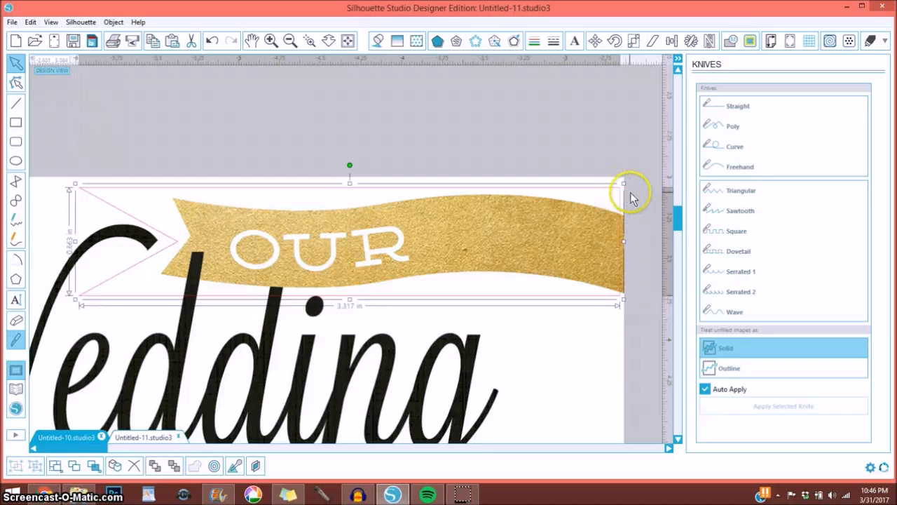
key("Right")
key("Right")
key("Right")
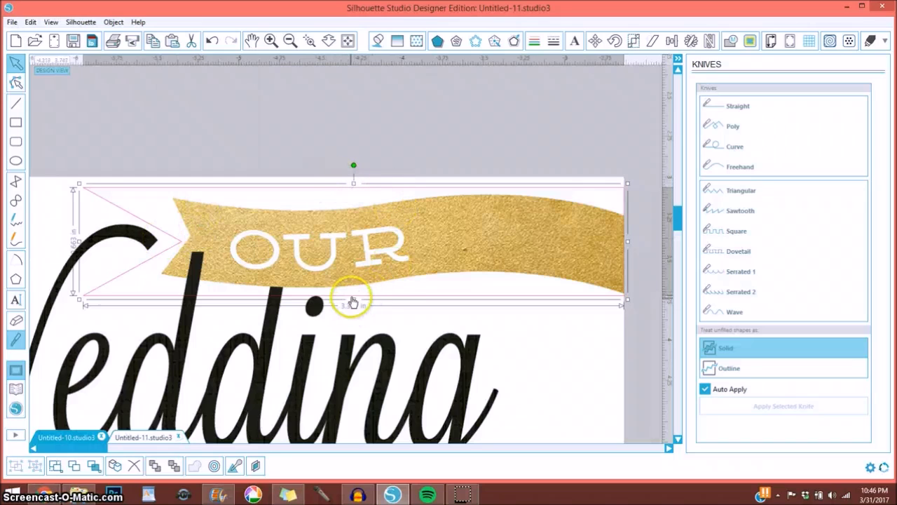
left_click_drag(354, 299, 355, 293)
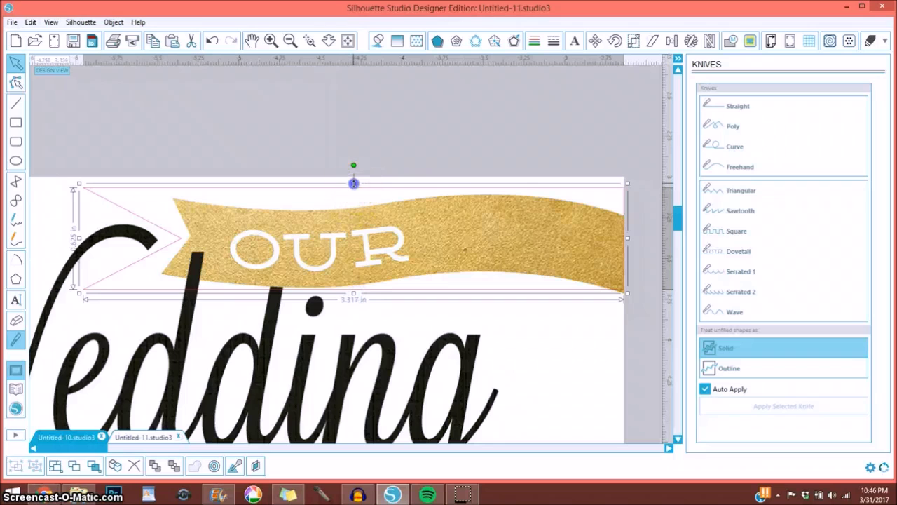
left_click_drag(354, 183, 352, 189)
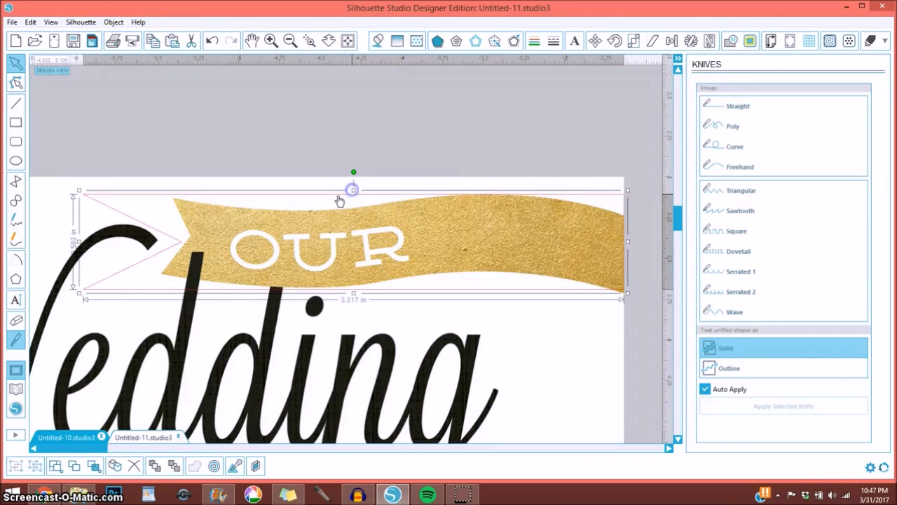
double_click(177, 250)
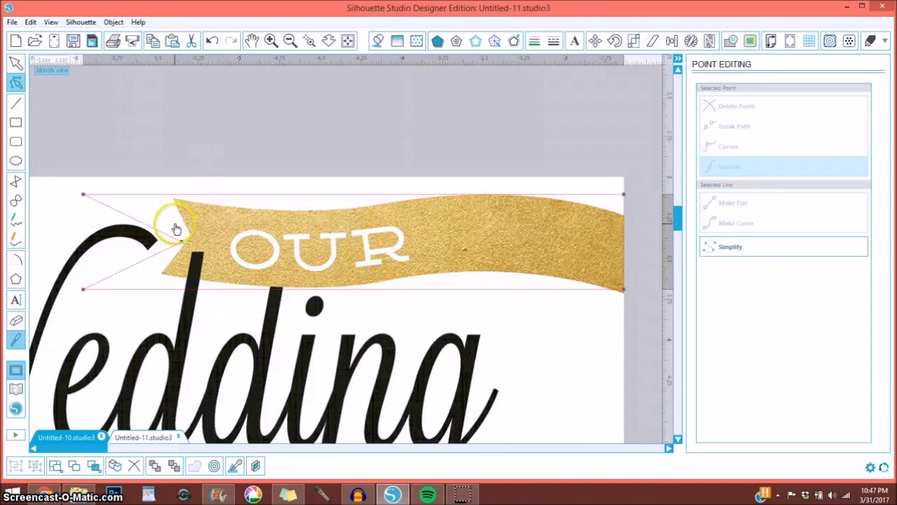
- Pull the ribbon's left edge inward toward the gold banner's notched end
left_click(173, 243)
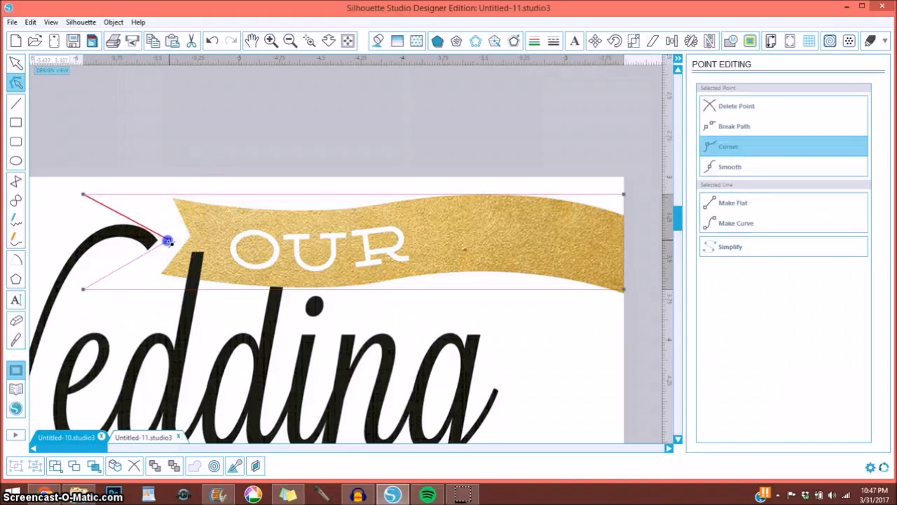
left_click(245, 156)
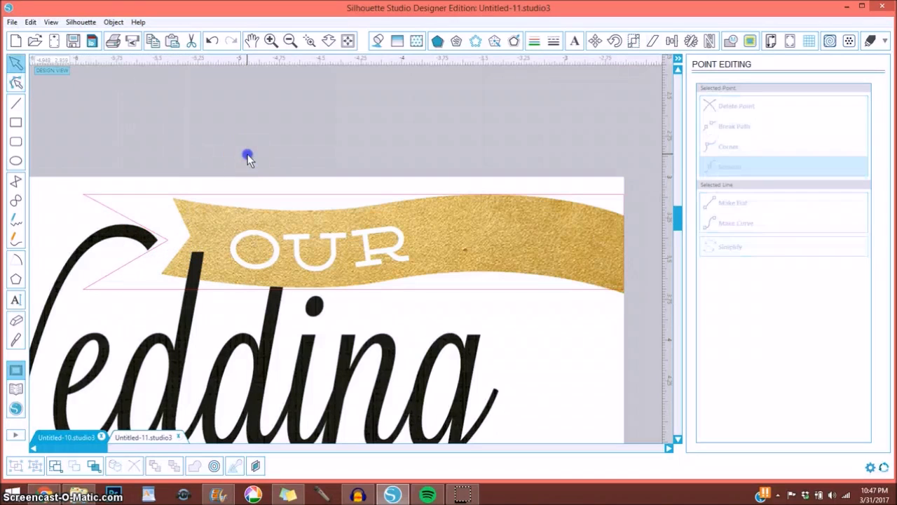
left_click(104, 197)
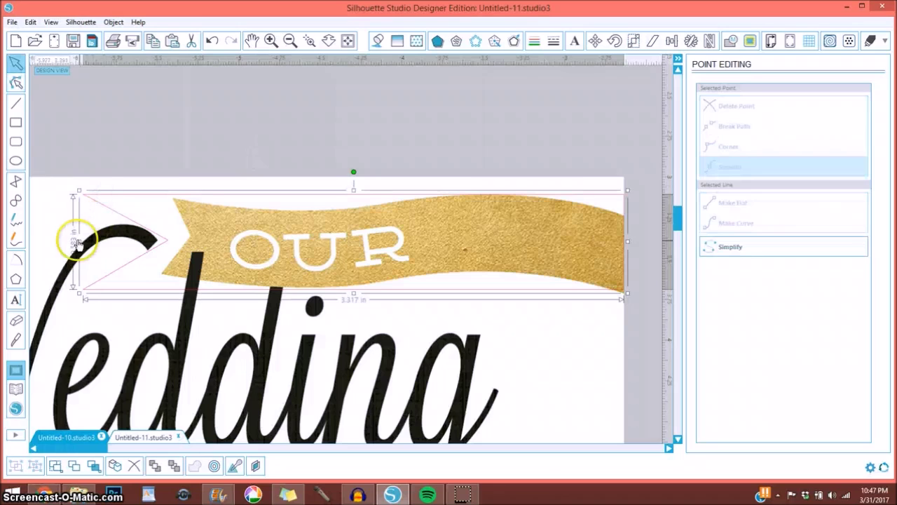
left_click_drag(79, 241, 142, 240)
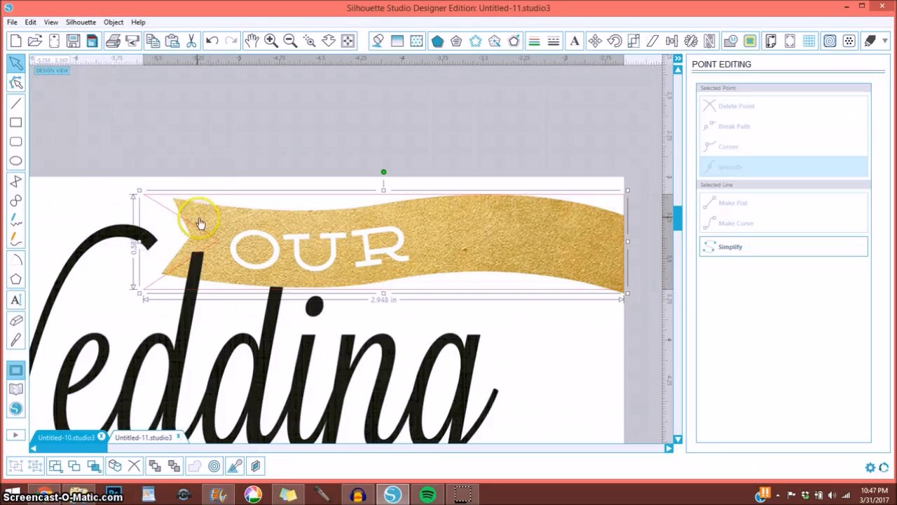
left_click(461, 237)
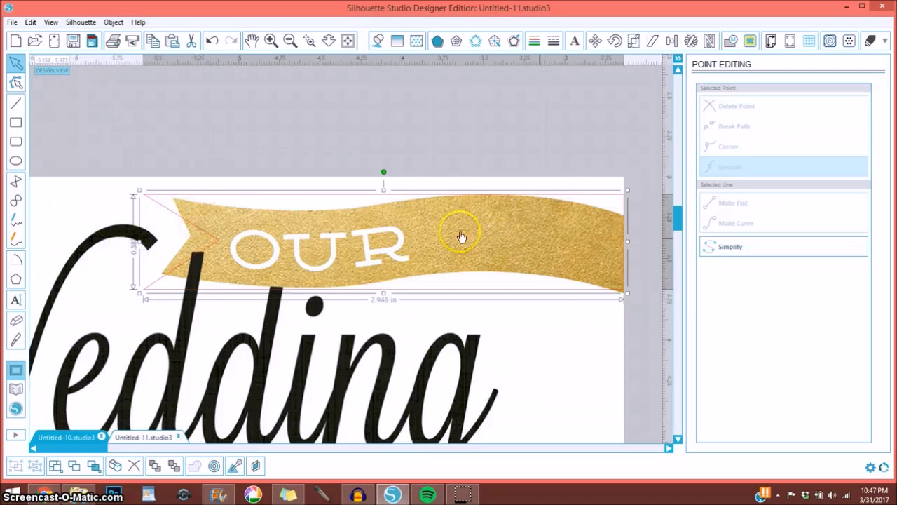
- Reposition the left notch node into a sharp chevron matching the gold banner's notch
double_click(148, 199)
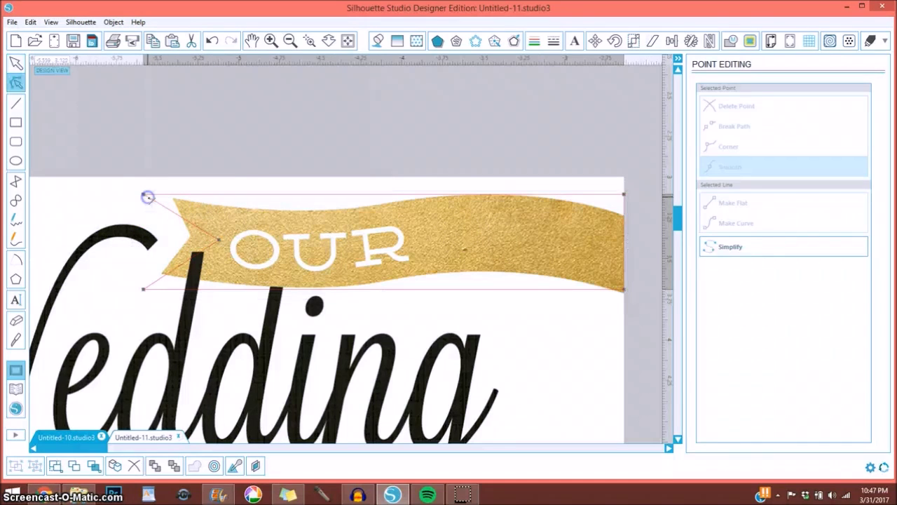
left_click(221, 242)
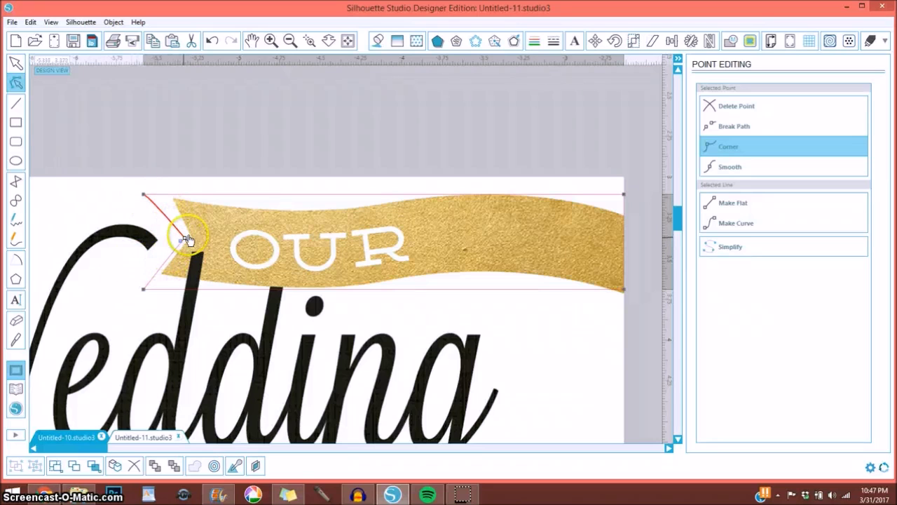
left_click(189, 159)
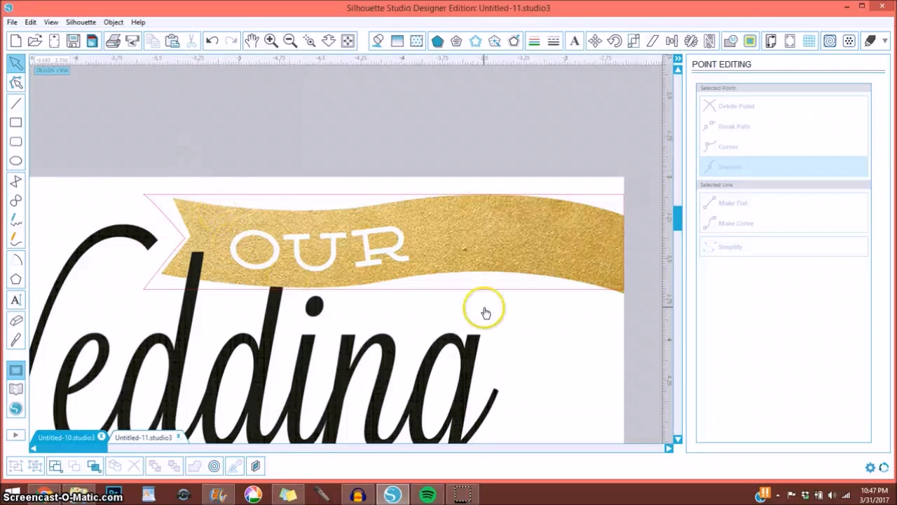
left_click(415, 291)
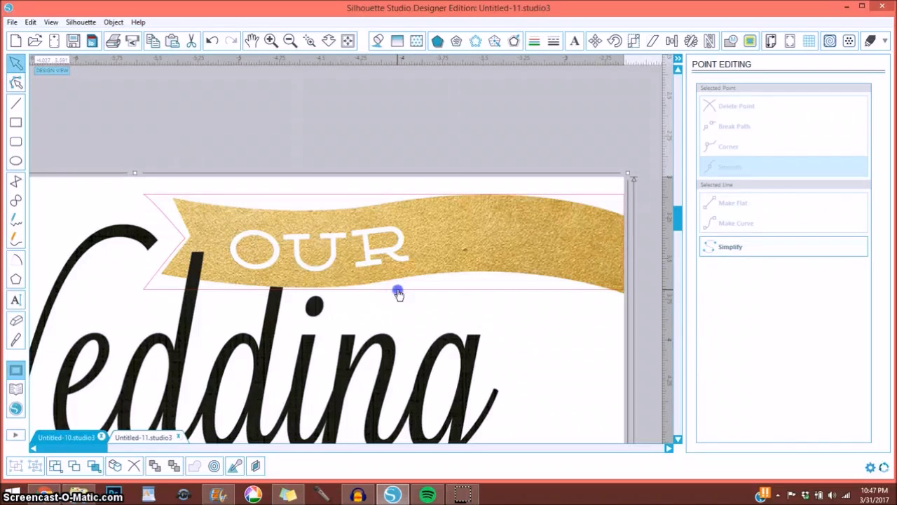
- Fill the notched banner with solid red, covering the gold OUR banner
left_click(381, 297)
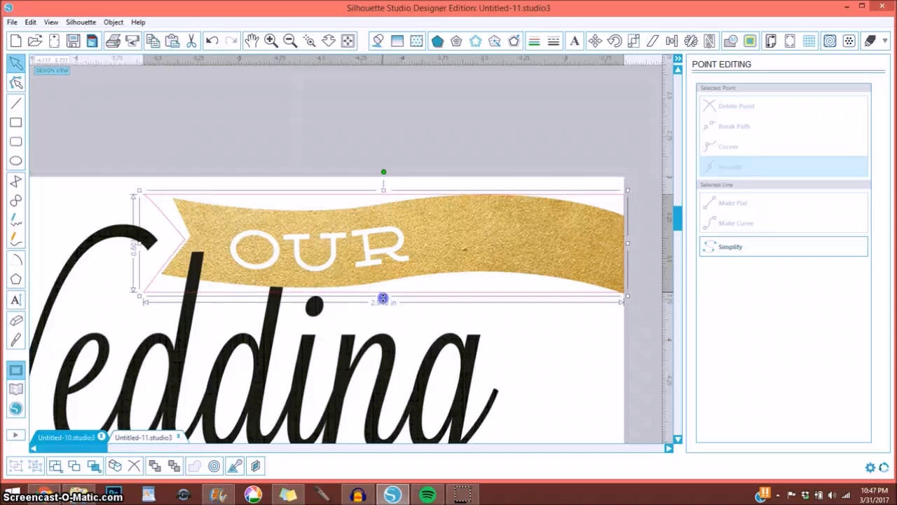
left_click(617, 298)
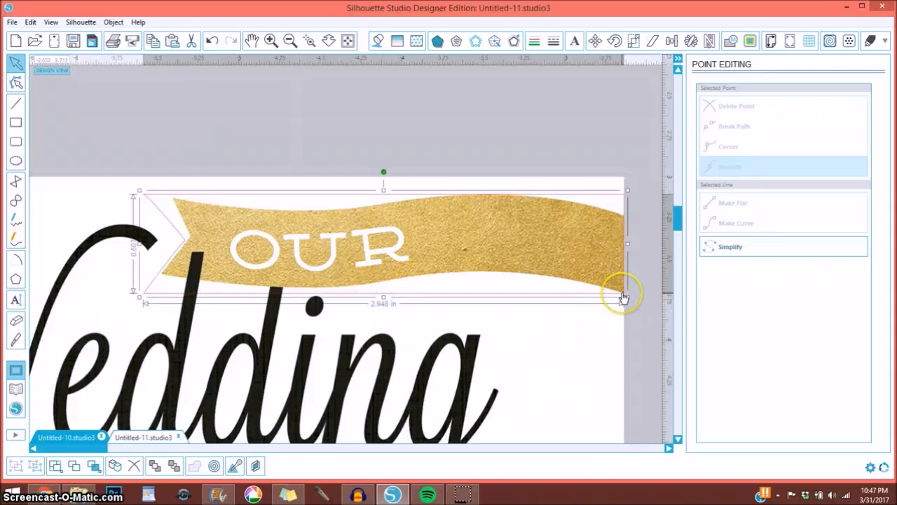
left_click(624, 298)
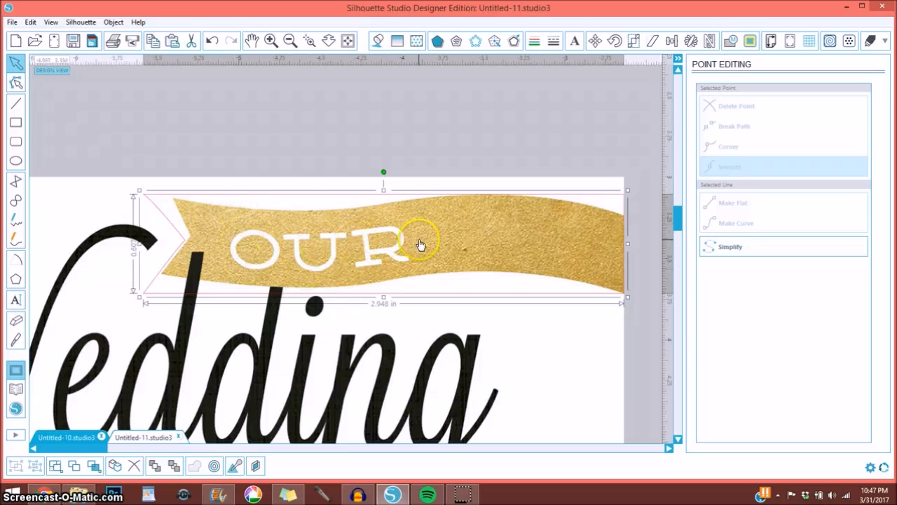
left_click(379, 40)
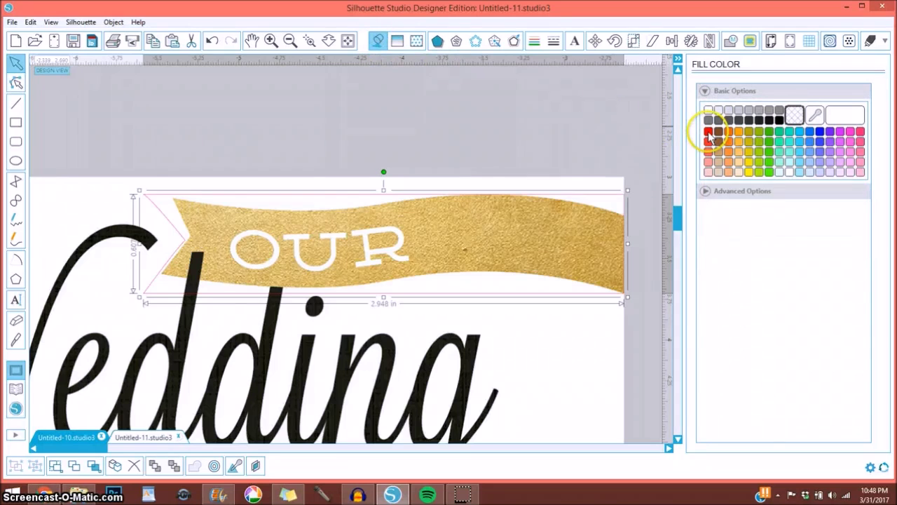
left_click(708, 133)
left_click(260, 149)
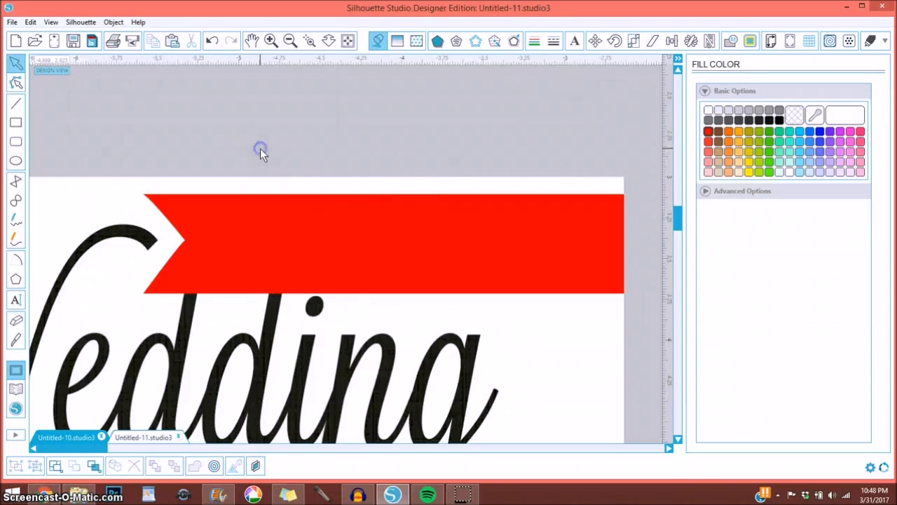
left_click(15, 301)
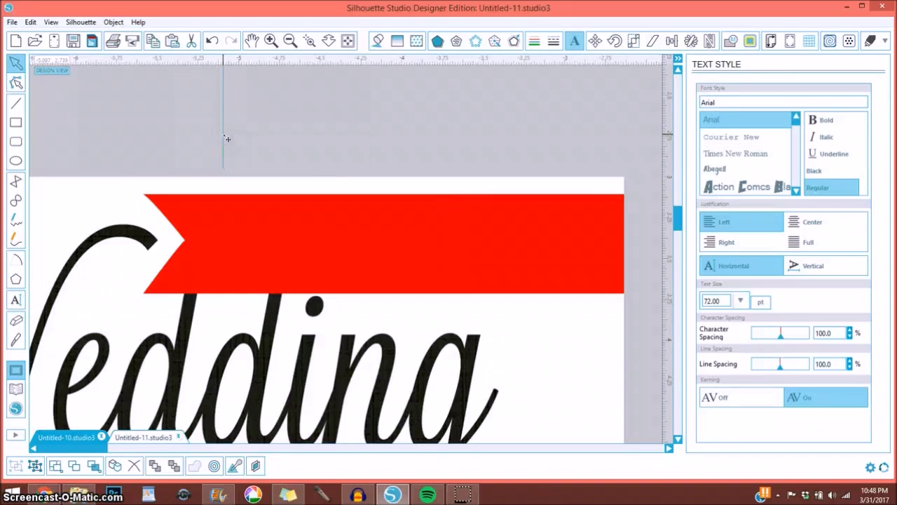
- Type 'our' above the red banner and set it in Andalus after trying Abagail and Aharoni
type("Our")
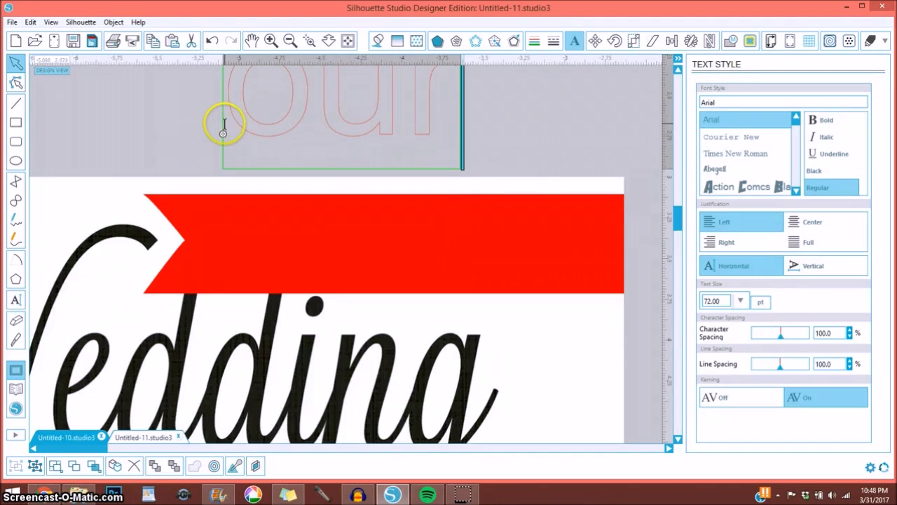
scroll(223, 129, "up", 3)
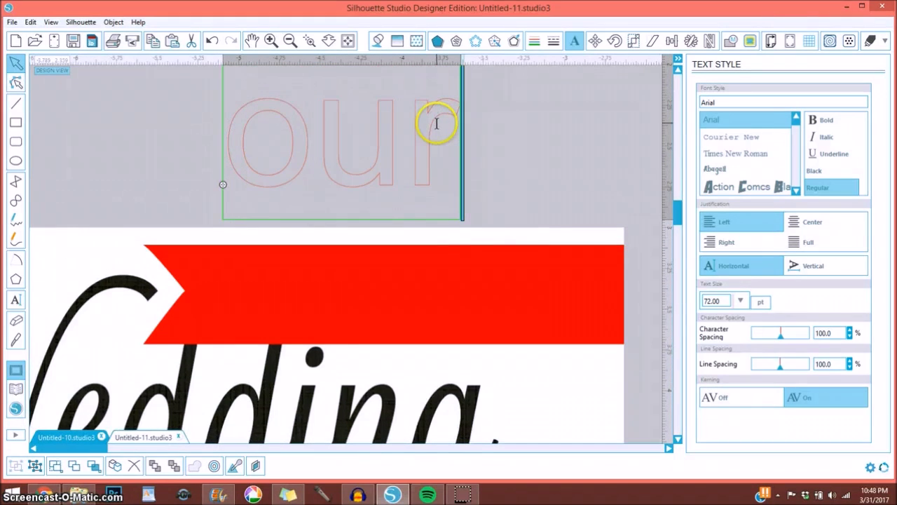
left_click_drag(443, 124, 268, 120)
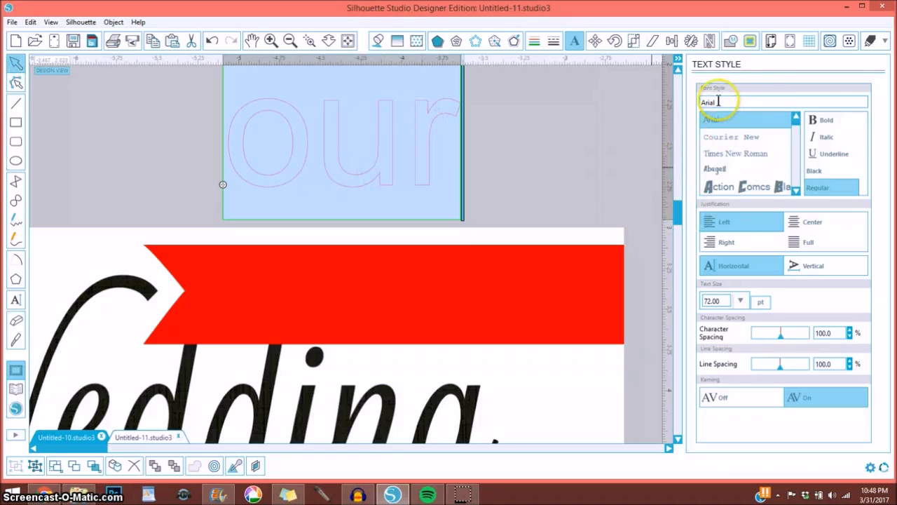
left_click(715, 169)
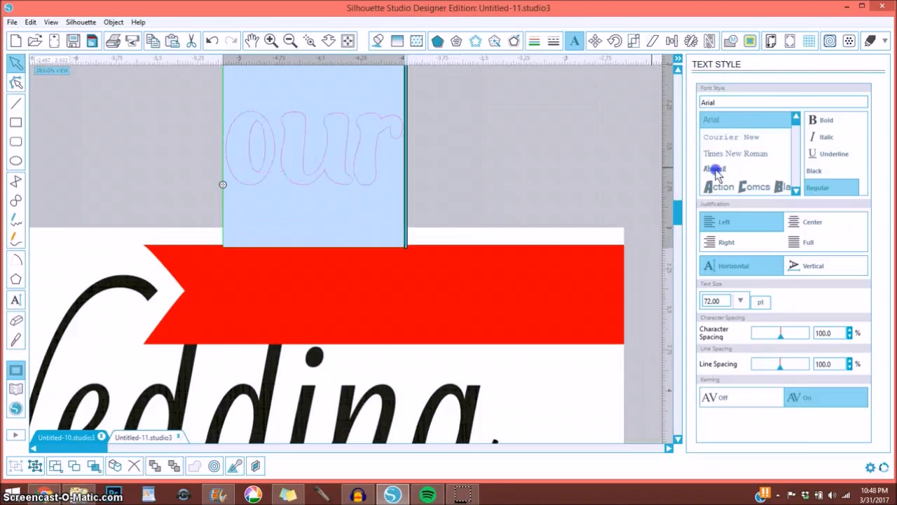
scroll(744, 163, "down", 1)
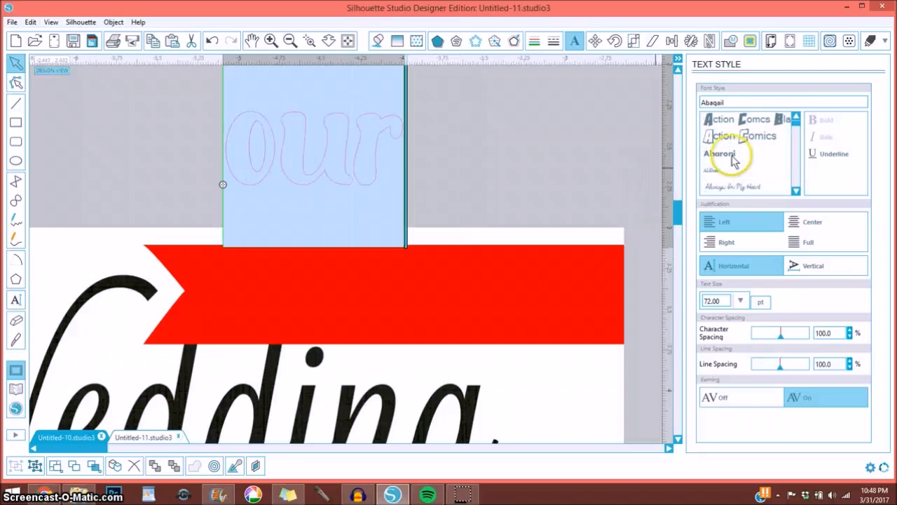
left_click(733, 154)
scroll(734, 160, "down", 2)
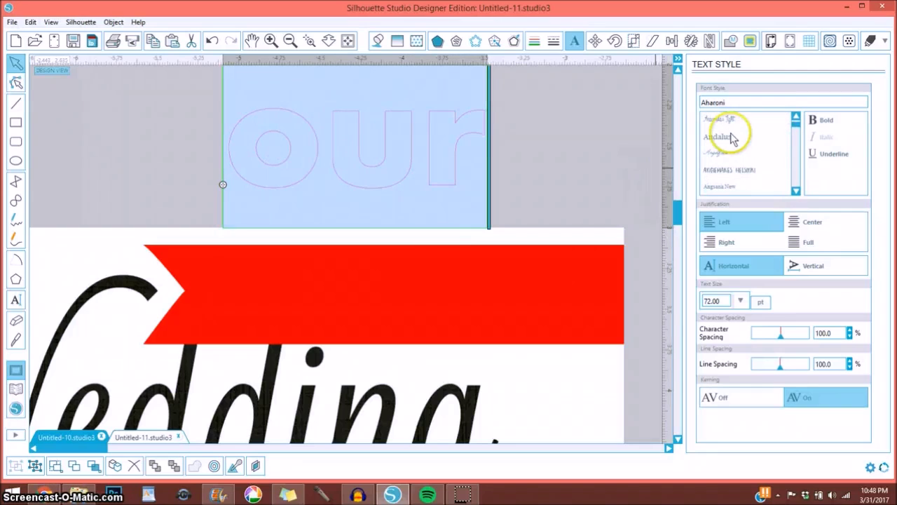
left_click(732, 138)
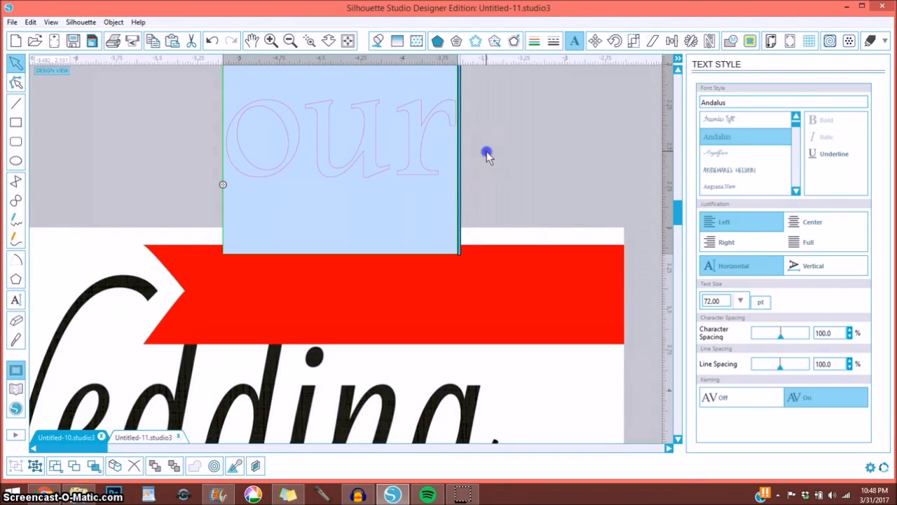
left_click(488, 155)
left_click(358, 166)
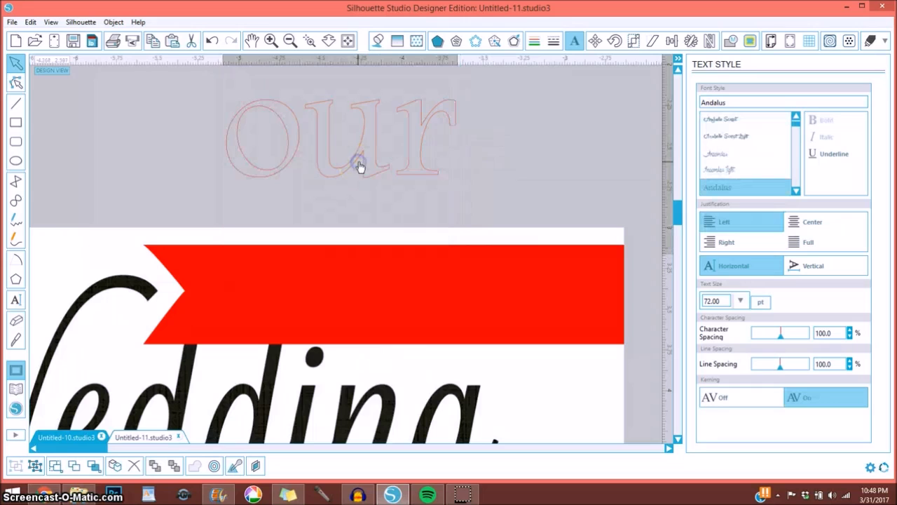
- Make the 'our' text white and shrink it
left_click(378, 42)
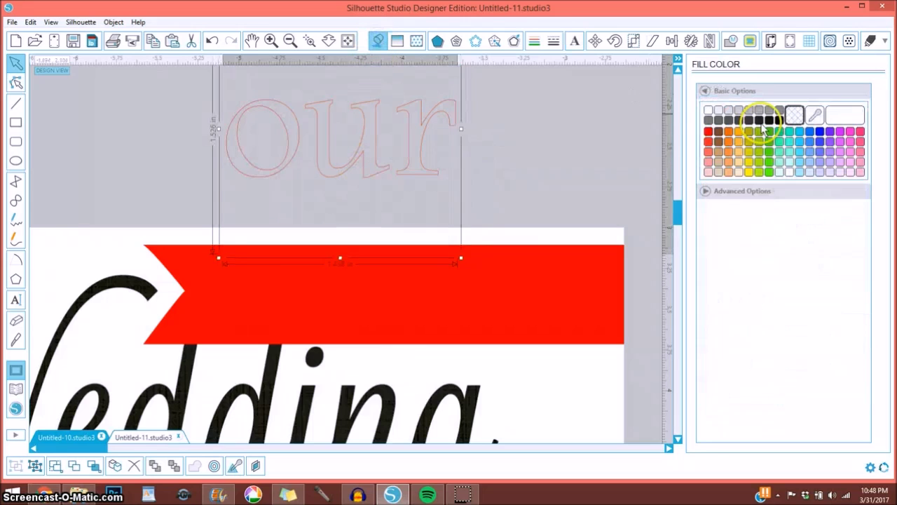
left_click(708, 110)
scroll(469, 145, "up", 2)
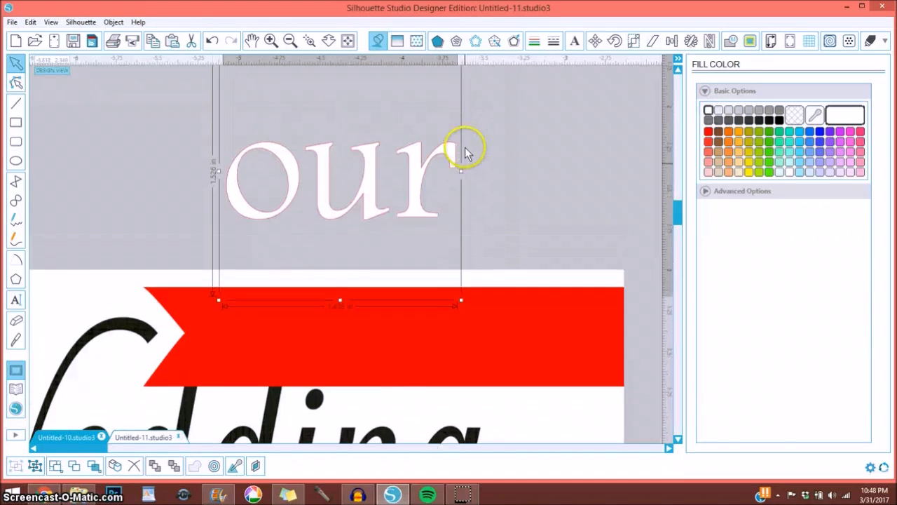
scroll(456, 113, "up", 1)
left_click_drag(461, 84, 383, 184)
- Move 'our' onto the right end of the red banner above Wedding and zoom out
left_click(405, 179)
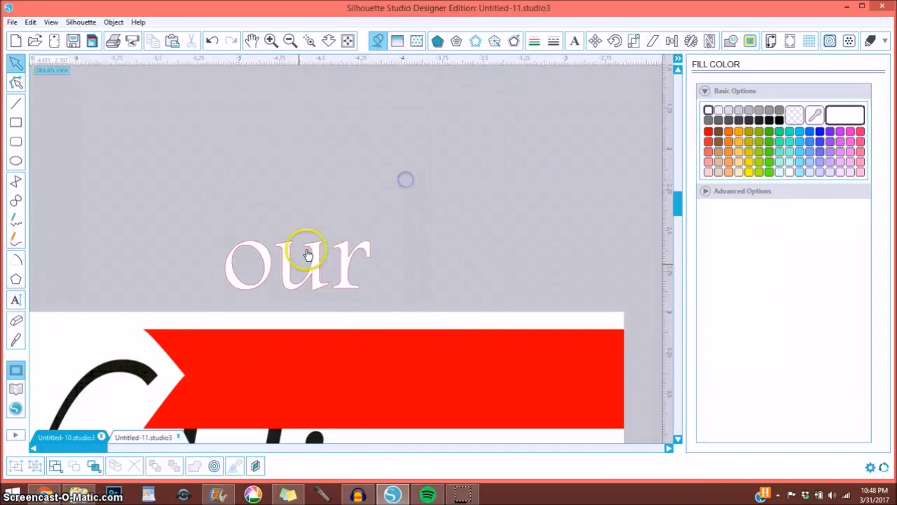
left_click_drag(307, 255, 282, 394)
left_click(403, 236)
scroll(404, 232, "down", 3)
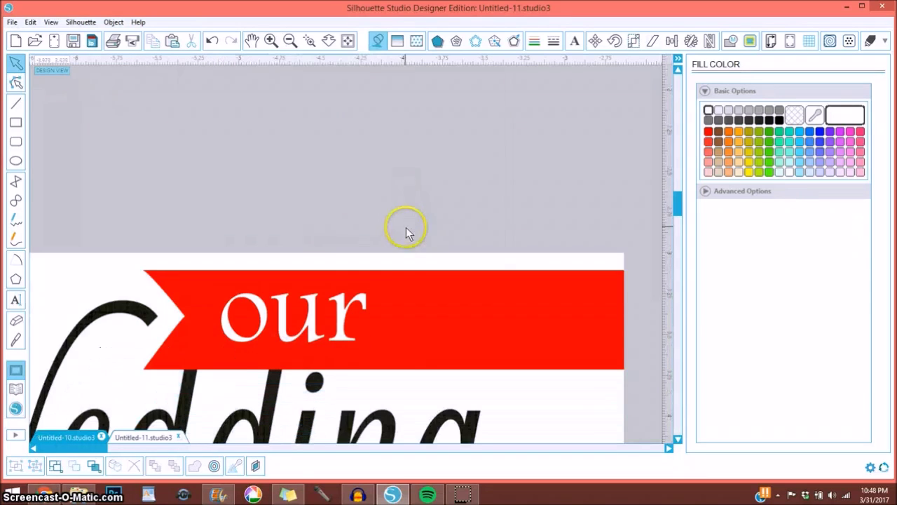
left_click_drag(313, 273, 483, 273)
left_click(482, 273)
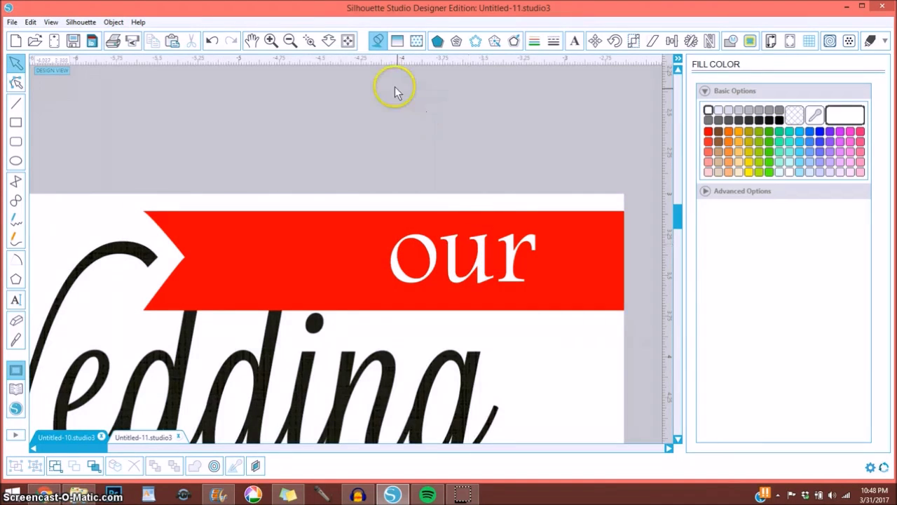
left_click(289, 42)
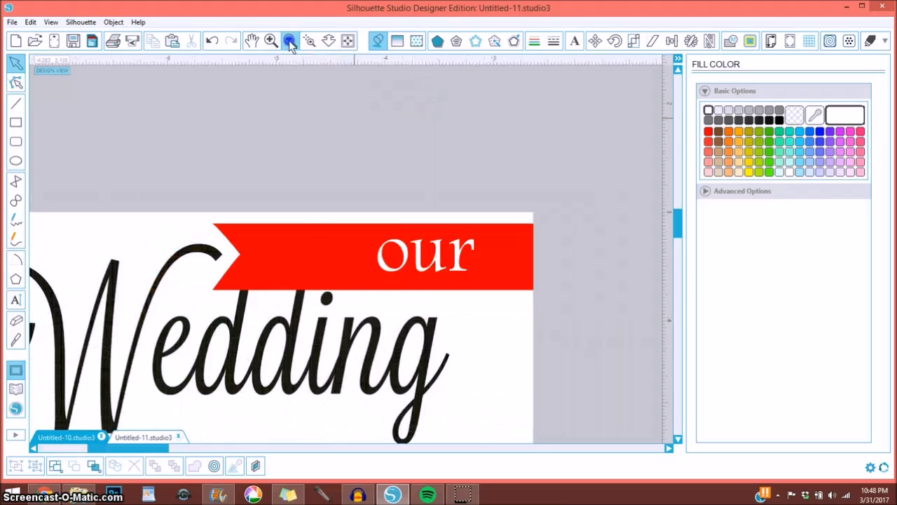
left_click(289, 43)
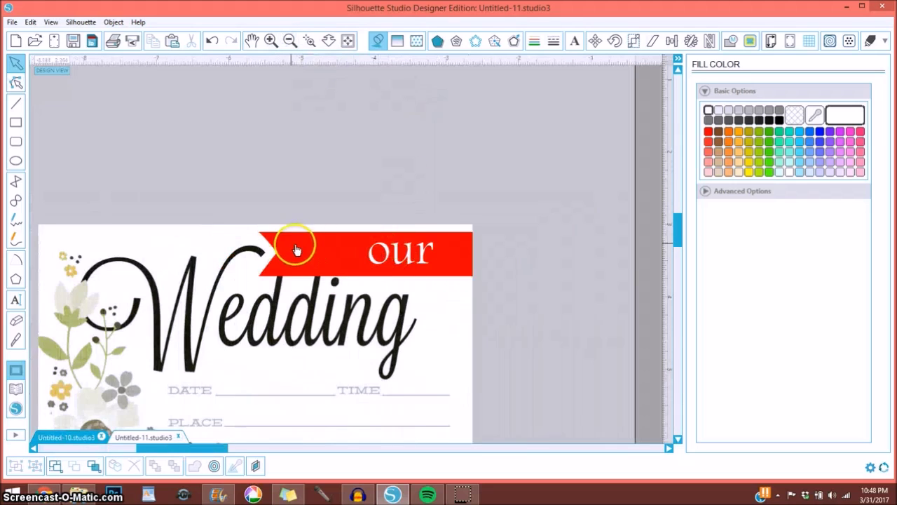
- Turn off the cut-lines view in Cut Settings so the card shows in full colour
left_click(371, 258)
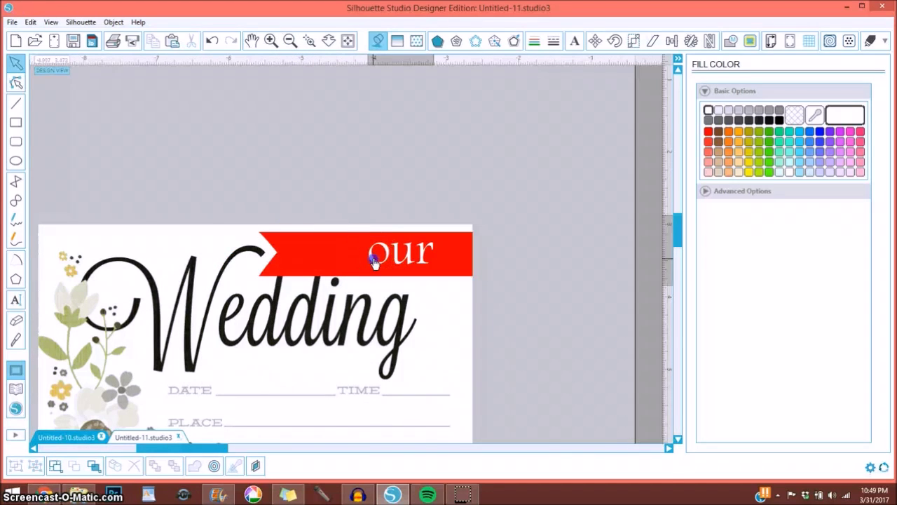
left_click(870, 42)
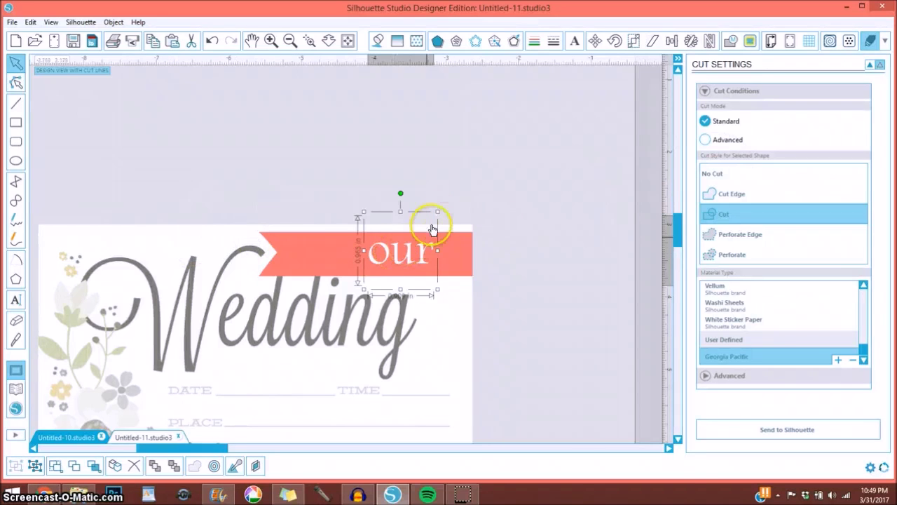
left_click(873, 62)
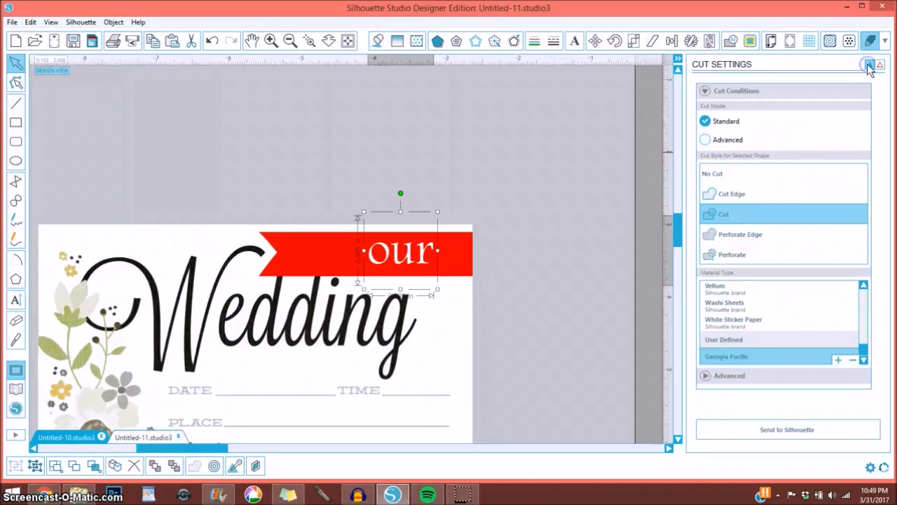
scroll(200, 184, "down", 2)
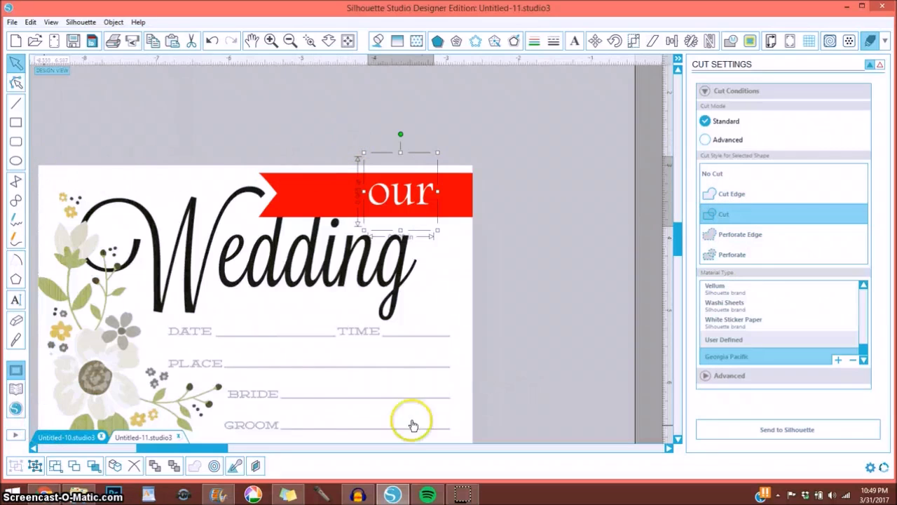
scroll(463, 181, "down", 3)
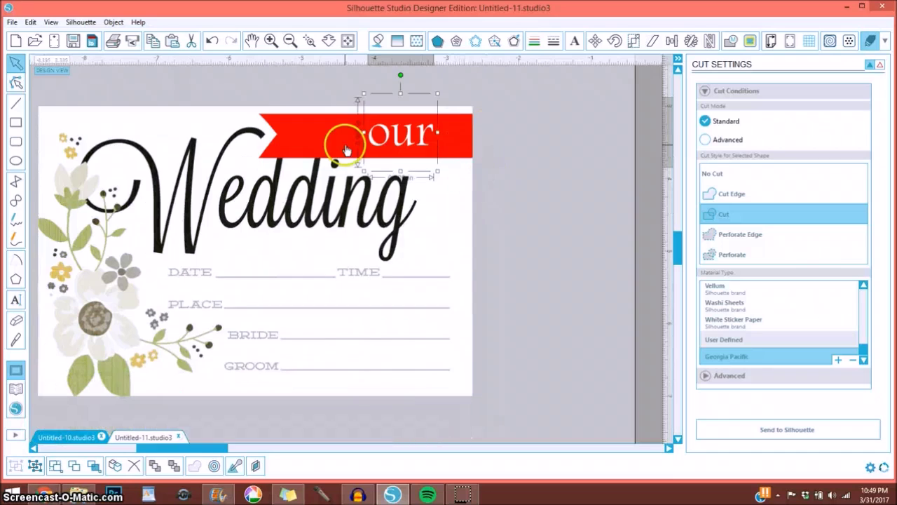
left_click(208, 84)
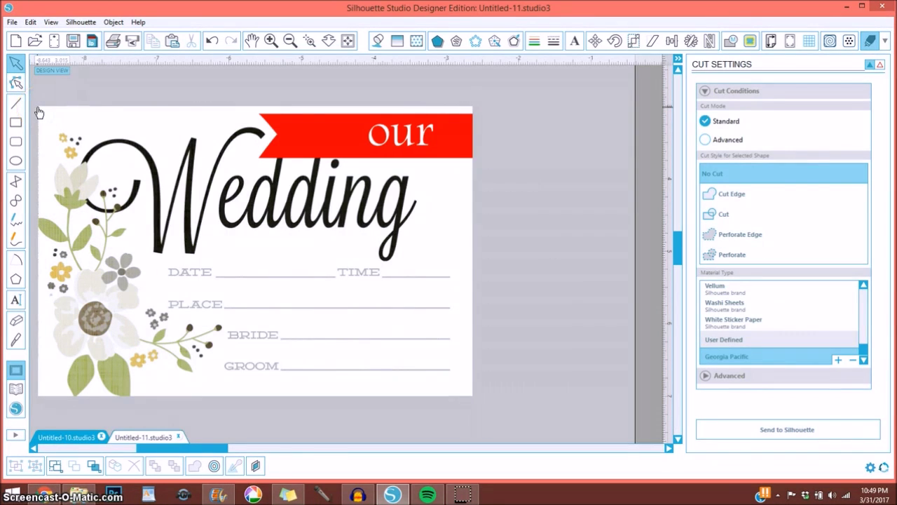
left_click(521, 390)
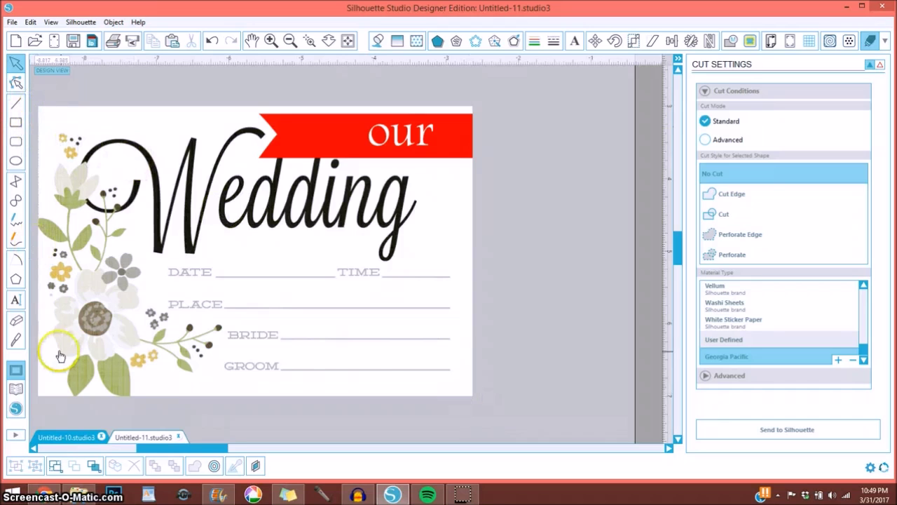
- Draw a roughly 6-inch rectangle over the card, aligning its top and left edges to the card
left_click(15, 123)
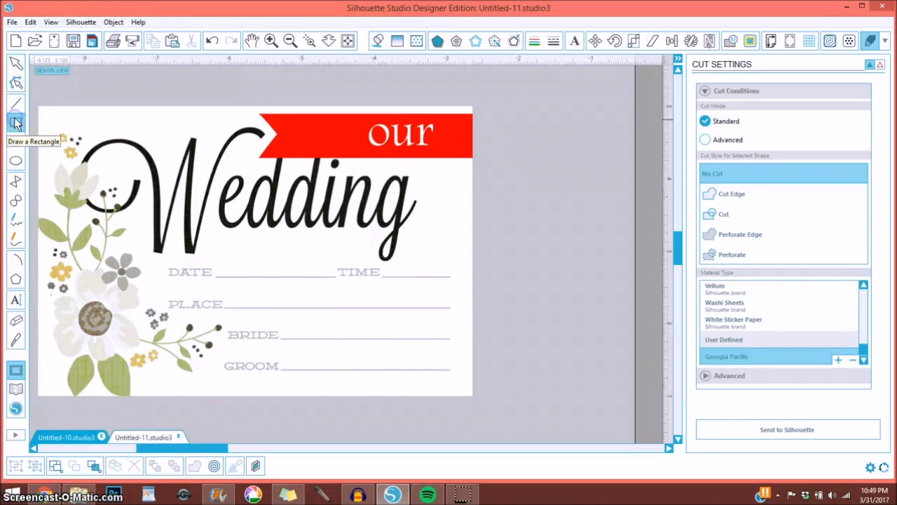
left_click_drag(39, 108, 473, 396)
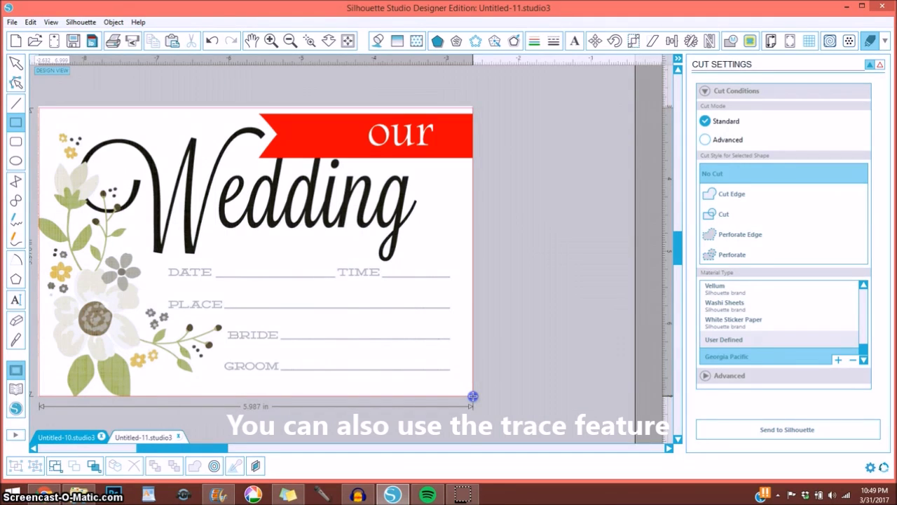
left_click_drag(474, 396, 473, 397)
left_click(49, 114)
left_click(230, 110)
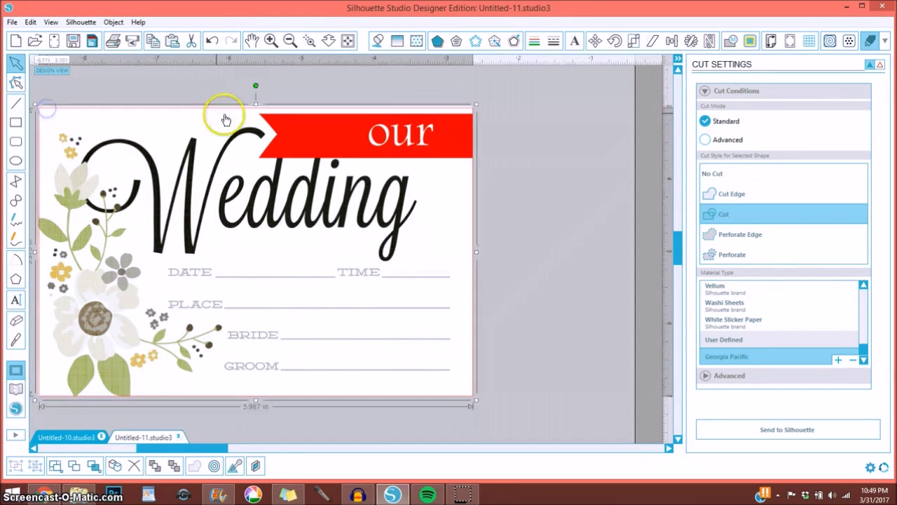
left_click_drag(255, 103, 255, 101)
left_click(39, 138)
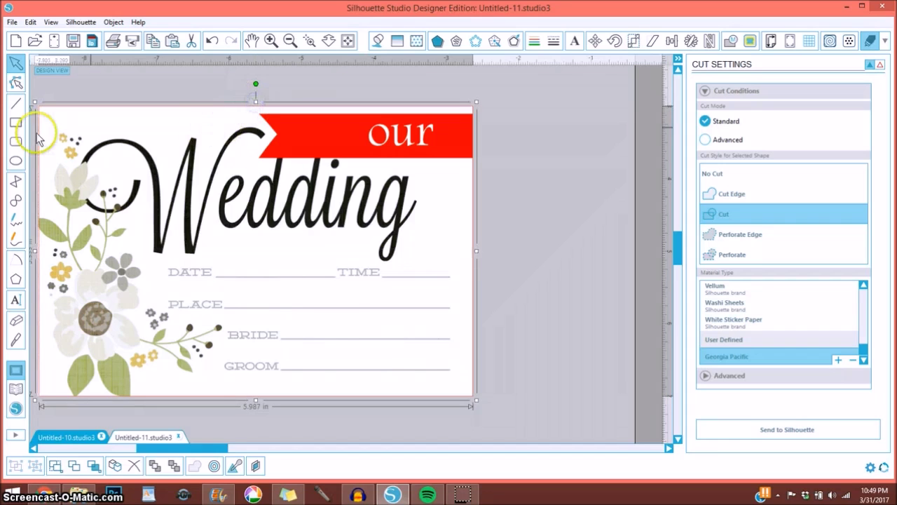
left_click_drag(35, 250, 34, 250)
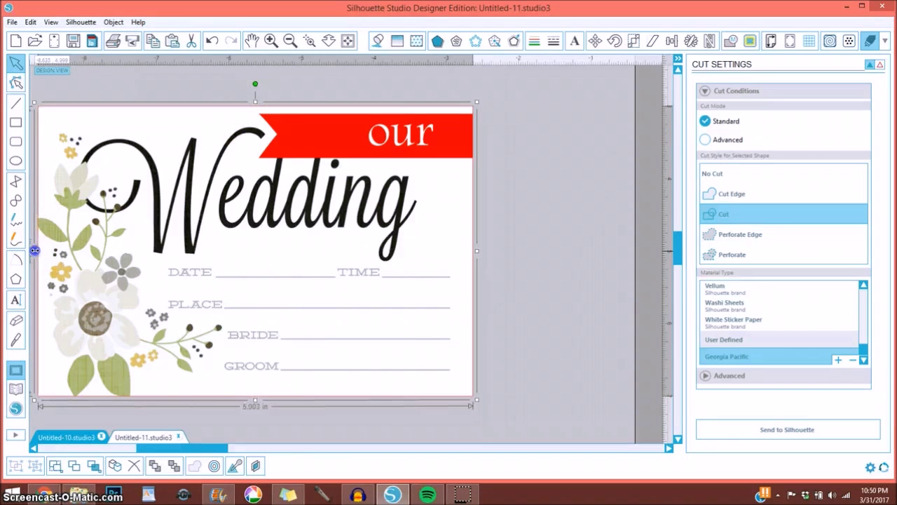
- Group the rectangle with the card design and set the group to Cut Edge
left_click_drag(67, 87, 494, 236)
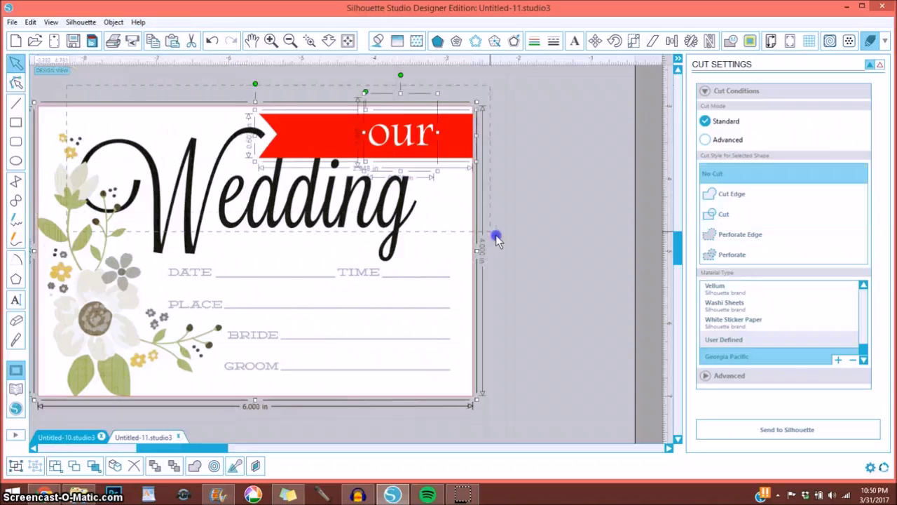
left_click(15, 465)
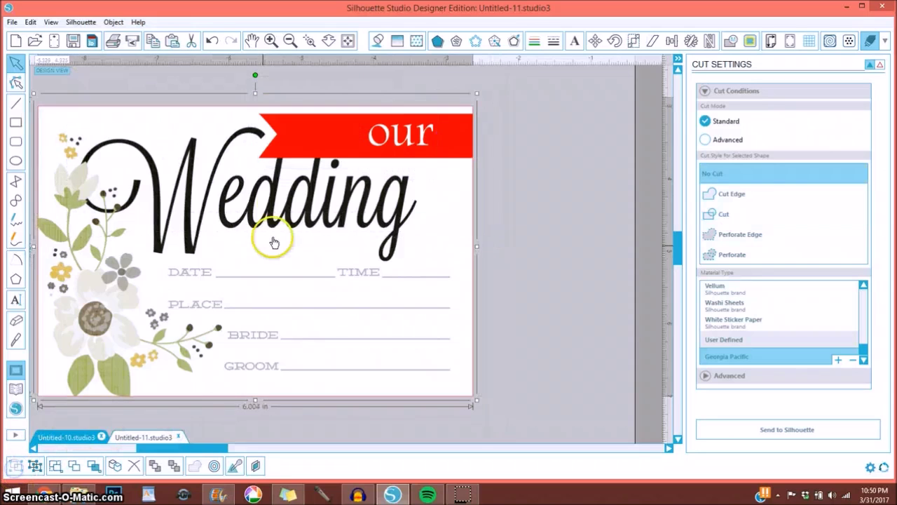
left_click(726, 203)
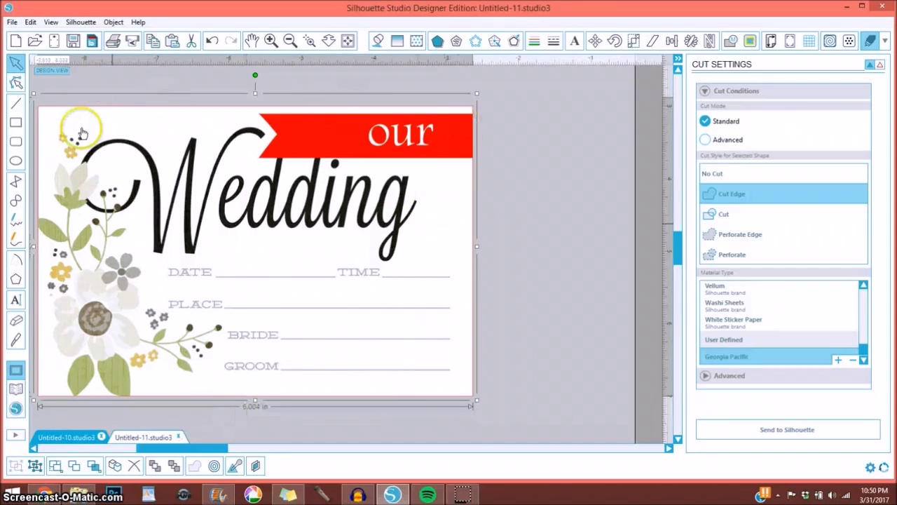
left_click(505, 290)
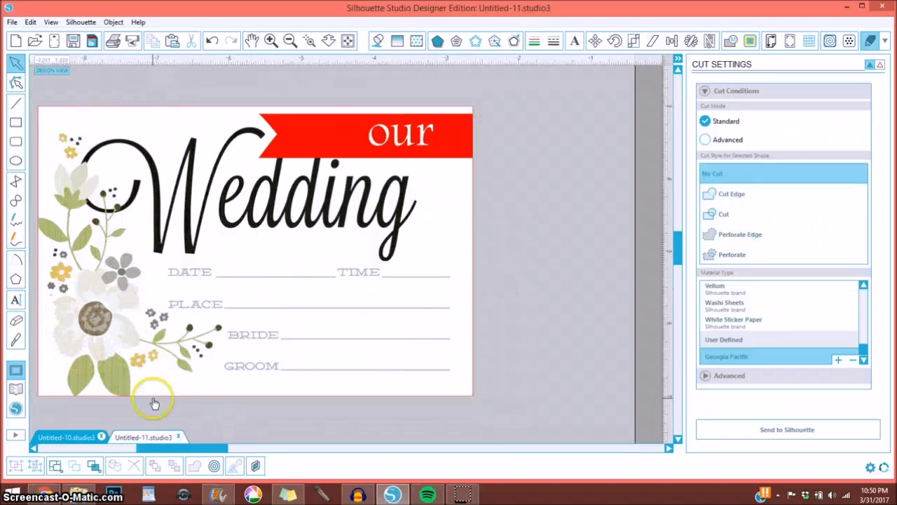
left_click_drag(187, 447, 178, 447)
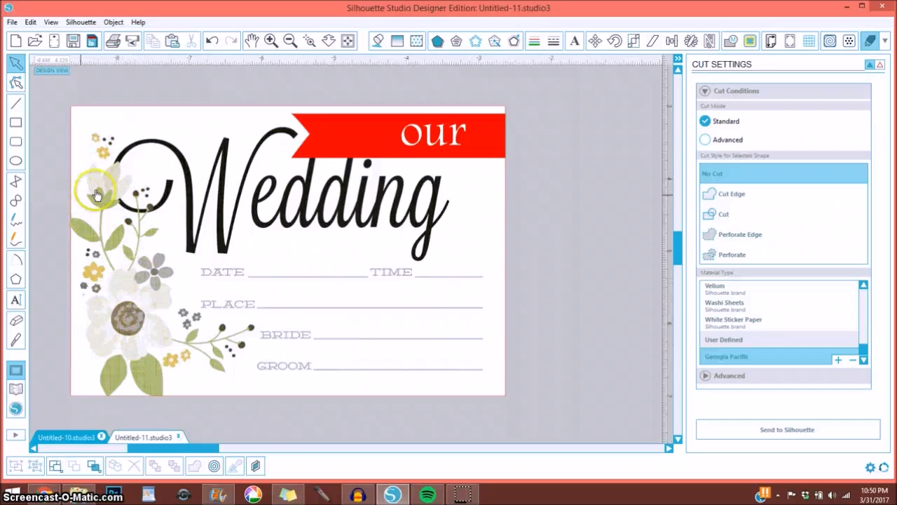
- Add watercolour roses 23, 22 and 21 from the Flower's Watercolor library folder to the page
left_click(16, 390)
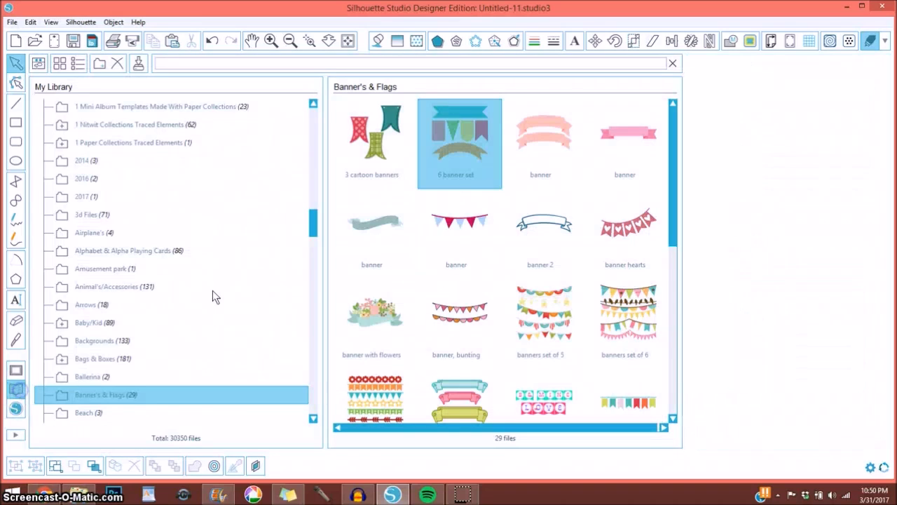
left_click_drag(313, 225, 328, 300)
left_click(105, 289)
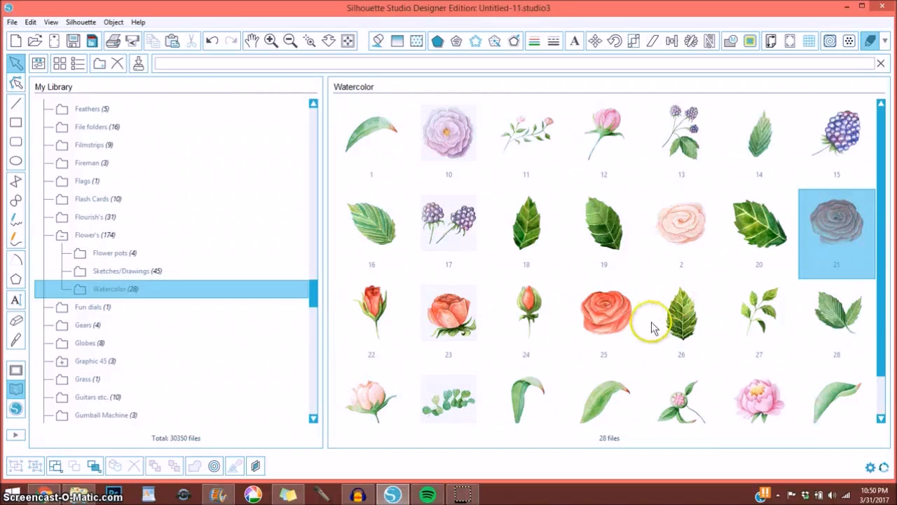
left_click(442, 319)
double_click(440, 317)
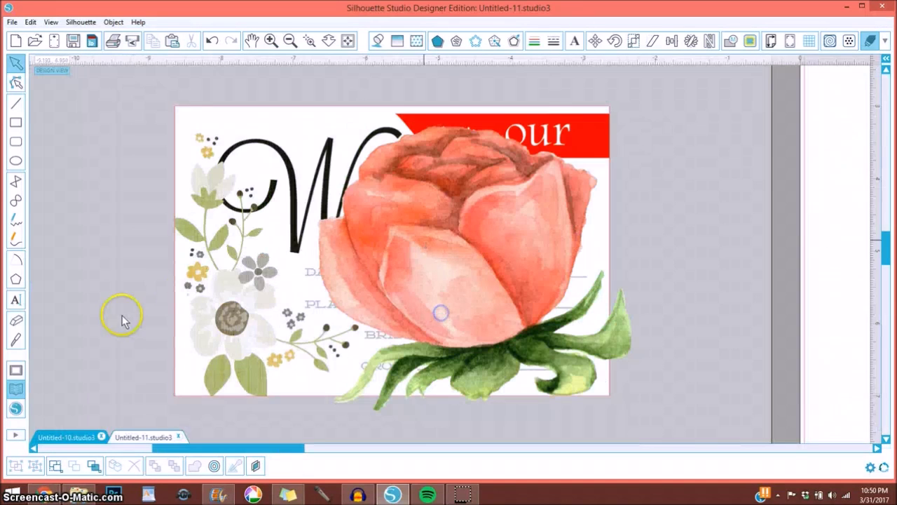
left_click(14, 392)
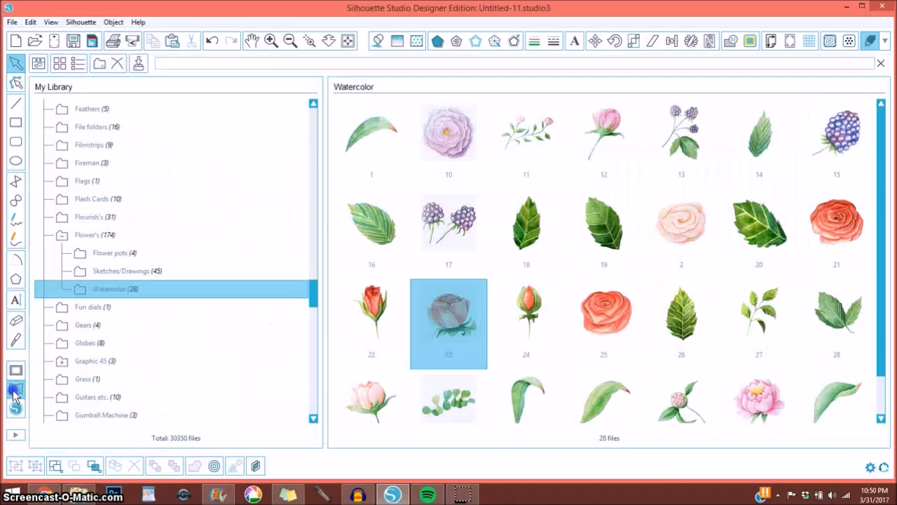
left_click(374, 314)
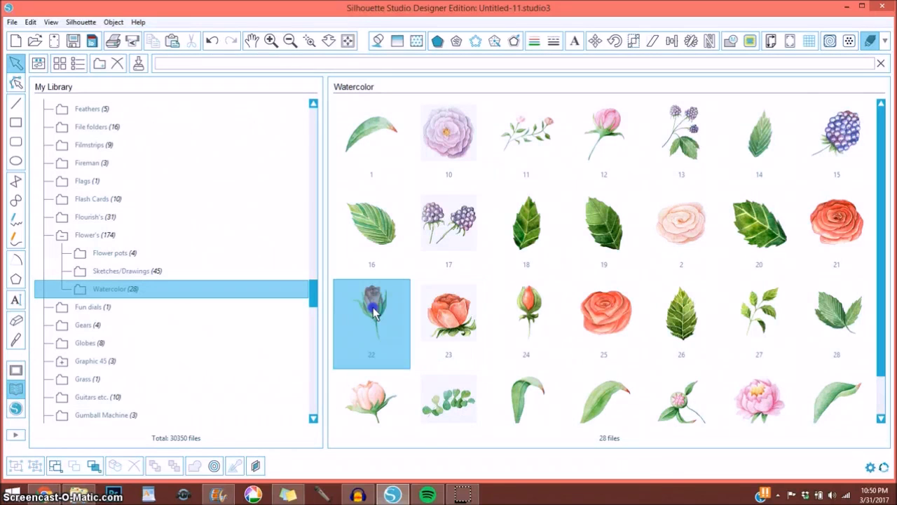
double_click(373, 313)
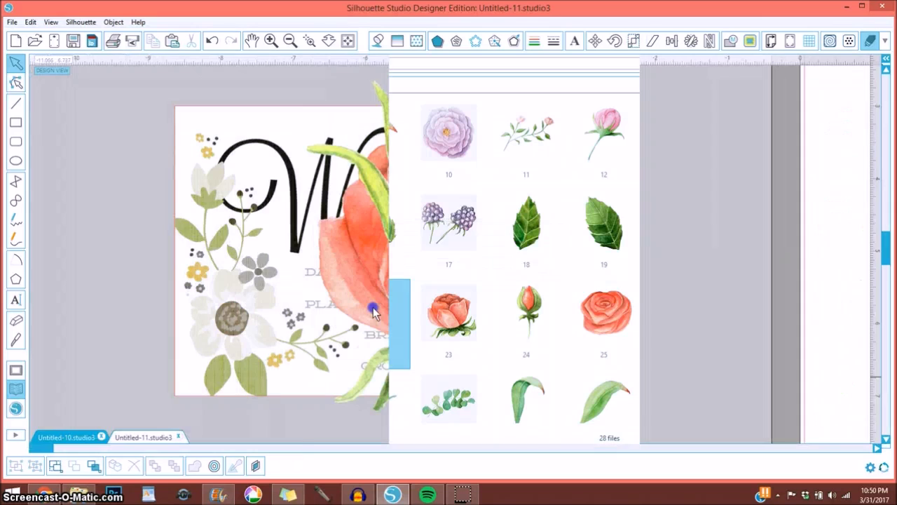
left_click(14, 393)
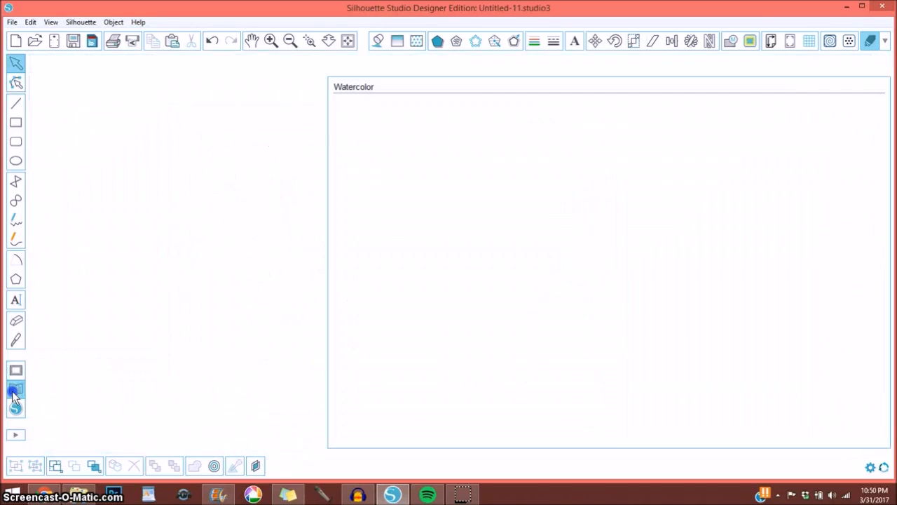
double_click(841, 214)
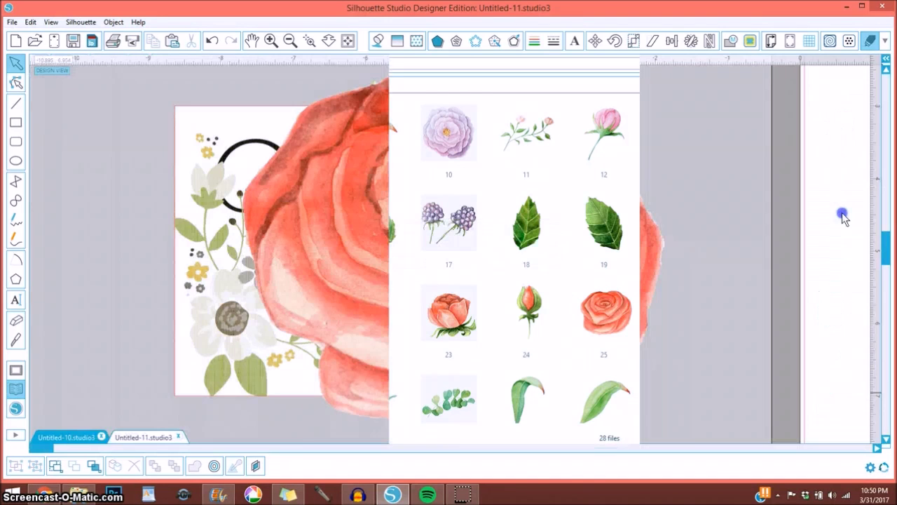
left_click_drag(339, 250, 607, 266)
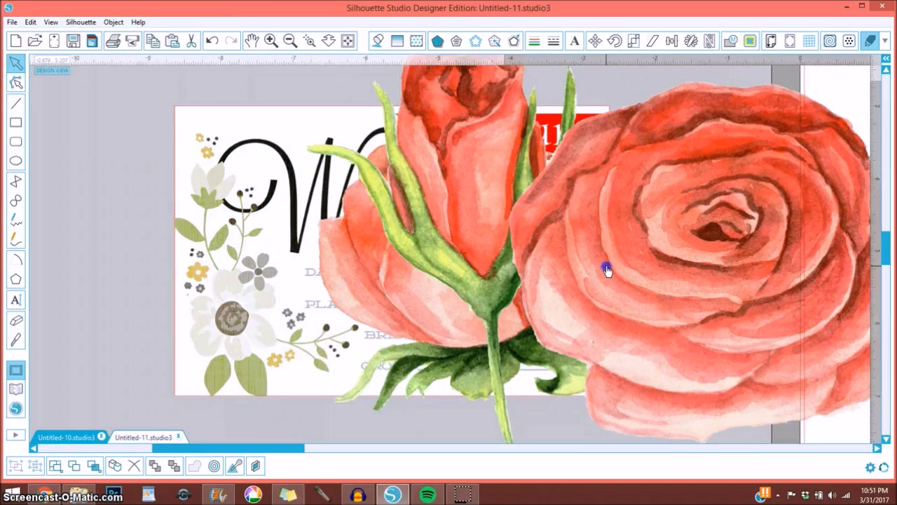
- Shrink the two larger roses and set the large rose on the Wedding card's lower-left corner
left_click(290, 41)
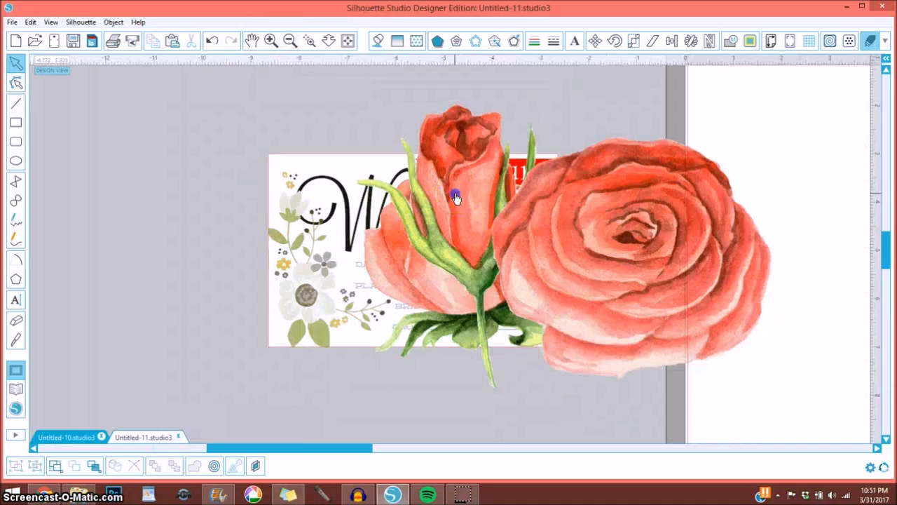
left_click_drag(455, 198, 158, 210)
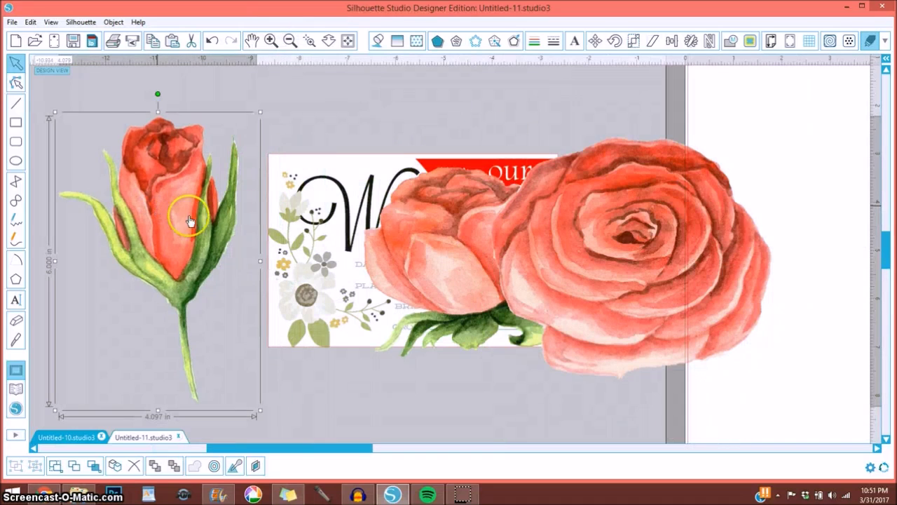
left_click(494, 242)
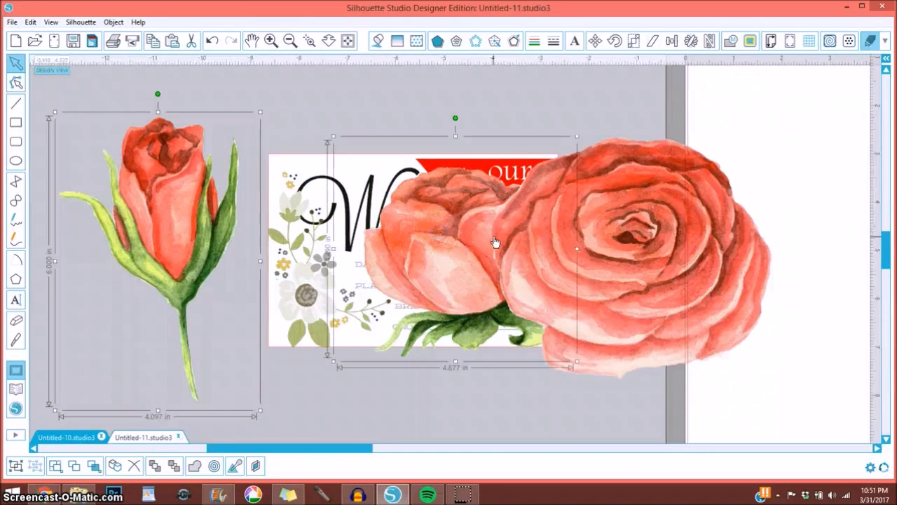
left_click(589, 233, "shift")
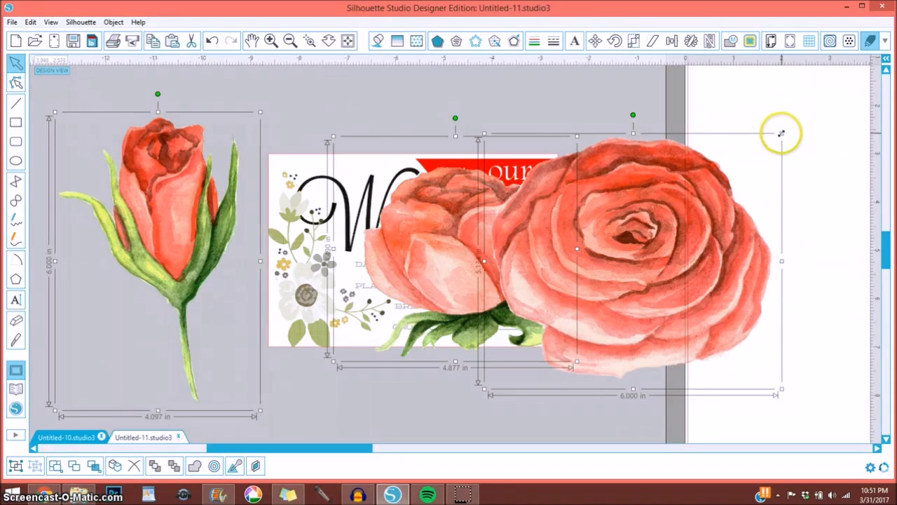
left_click_drag(780, 133, 184, 186)
left_click_drag(54, 175, 194, 285)
left_click_drag(309, 311, 319, 314)
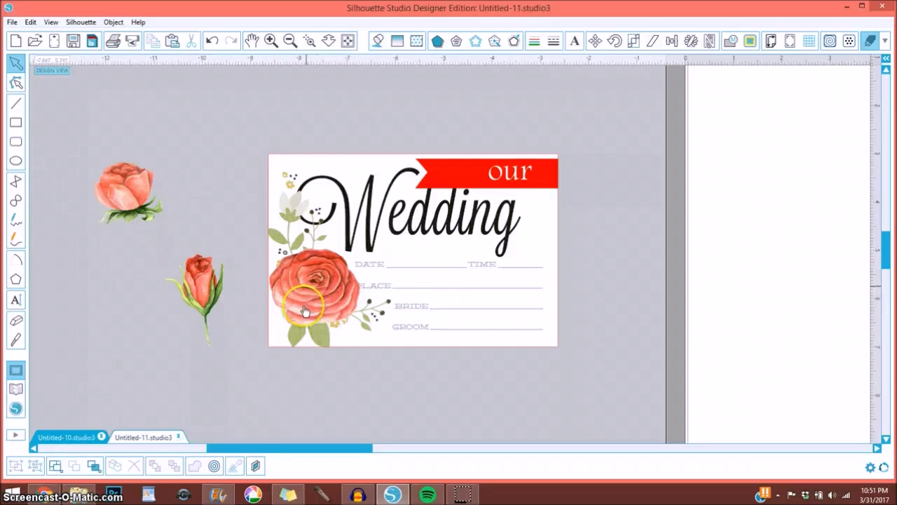
left_click(319, 313)
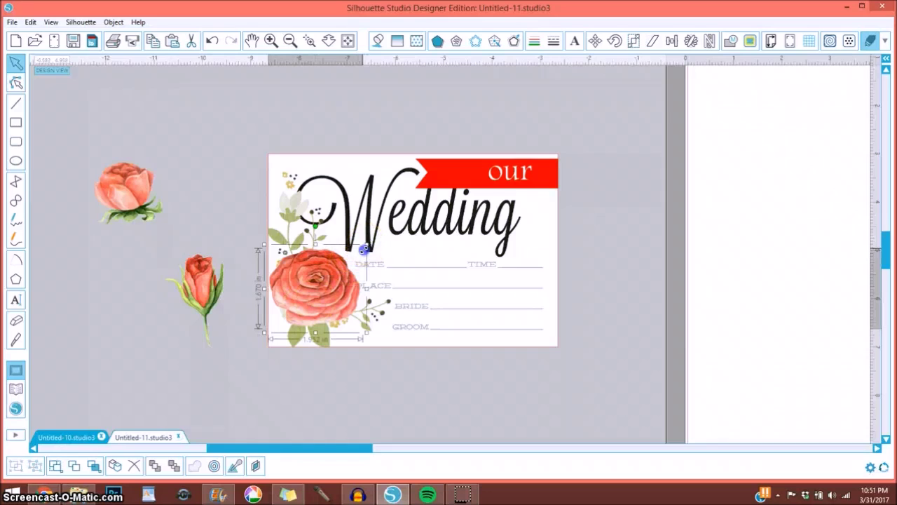
left_click_drag(367, 248, 361, 254)
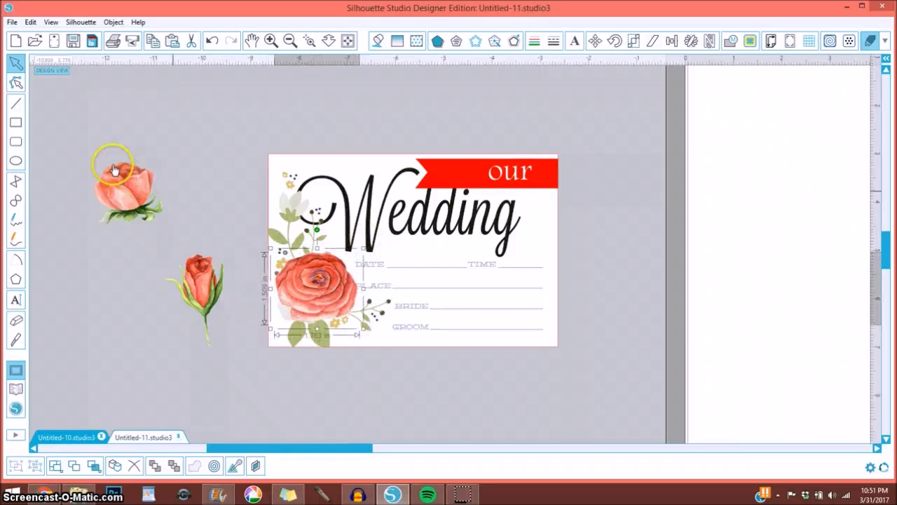
- Move the loose rose and rosebud onto the card's upper-left, shrinking the bud to about 1.6 in tall
left_click_drag(125, 180, 300, 270)
left_click_drag(207, 277, 289, 231)
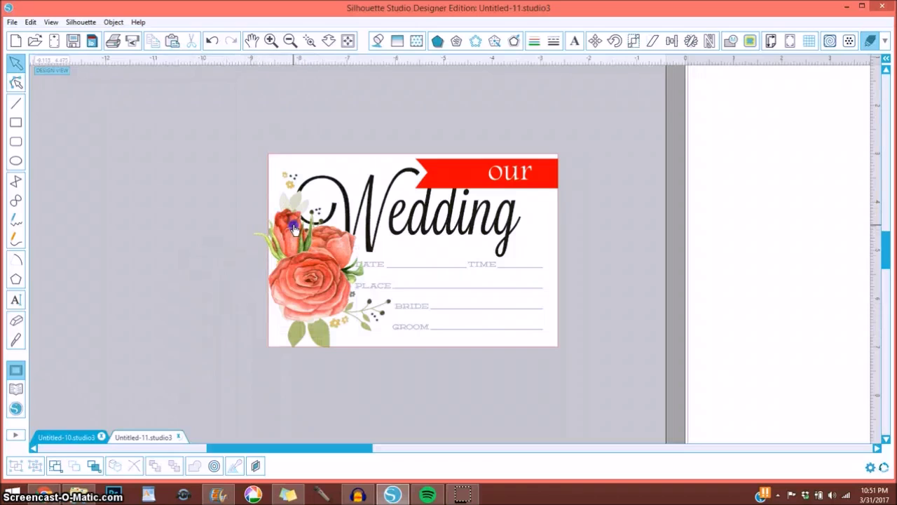
left_click(251, 205)
left_click_drag(250, 205, 279, 204)
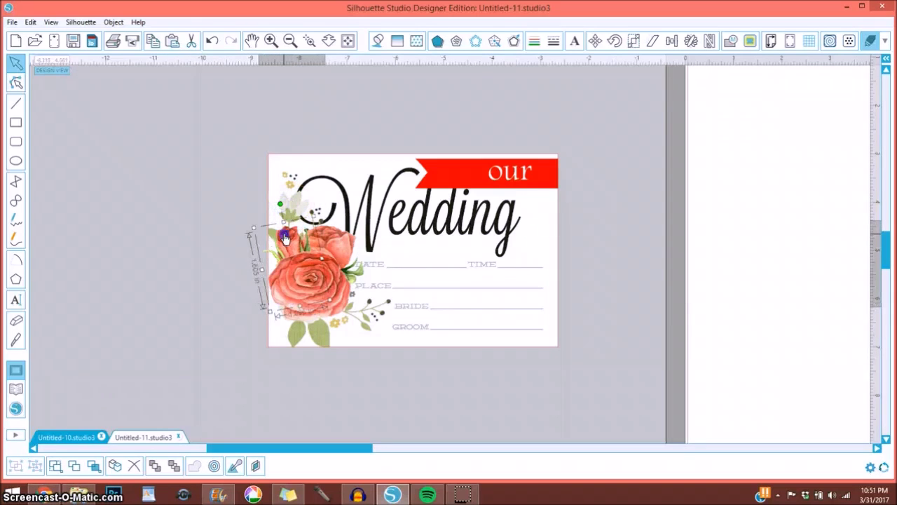
left_click_drag(284, 239, 284, 218)
- Tilt the large roses slightly clockwise and shift them up and slightly left
left_click(213, 222)
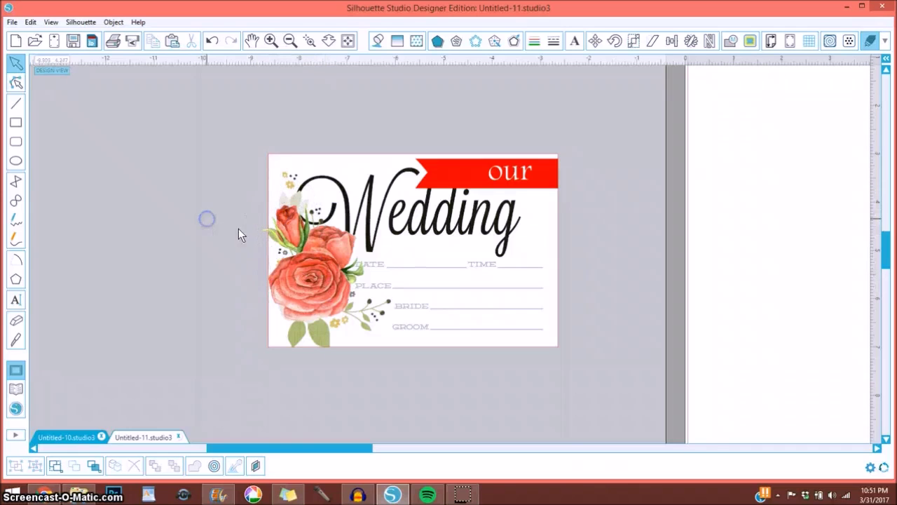
left_click(343, 248)
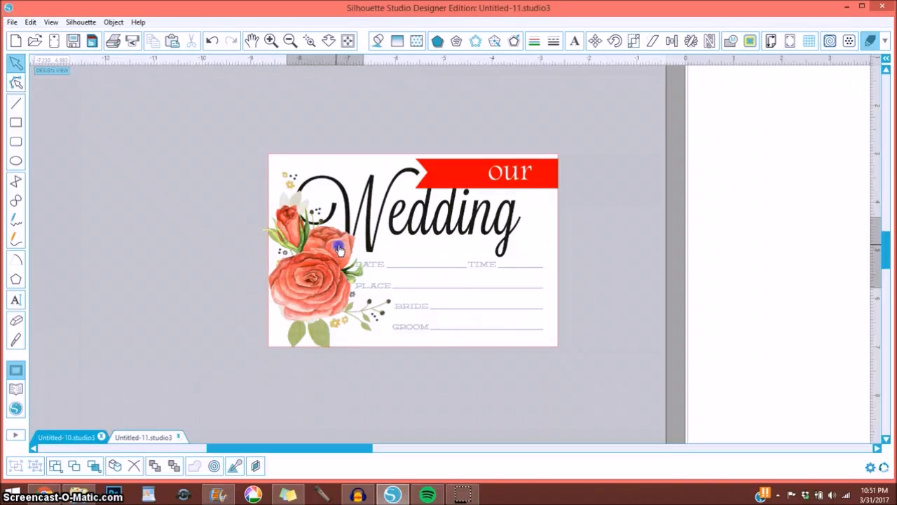
left_click_drag(328, 195, 341, 201)
left_click_drag(332, 249, 329, 242)
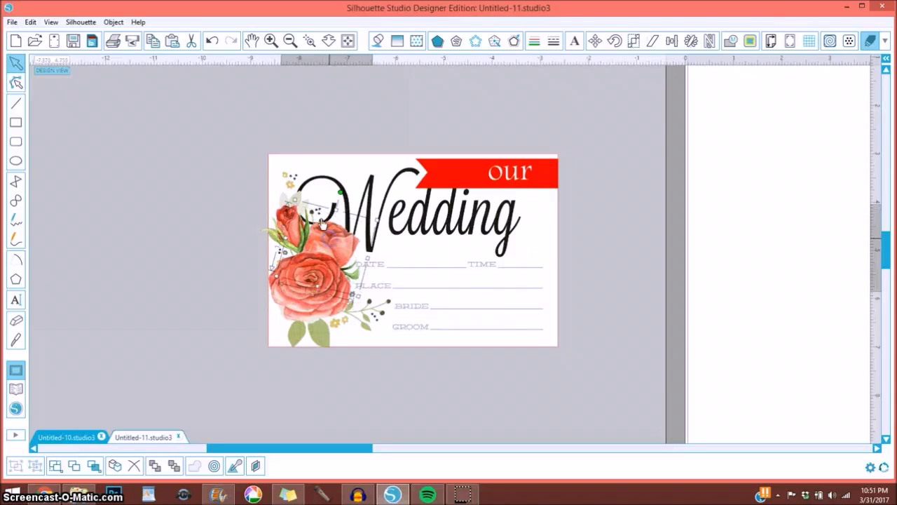
left_click_drag(287, 172, 290, 245)
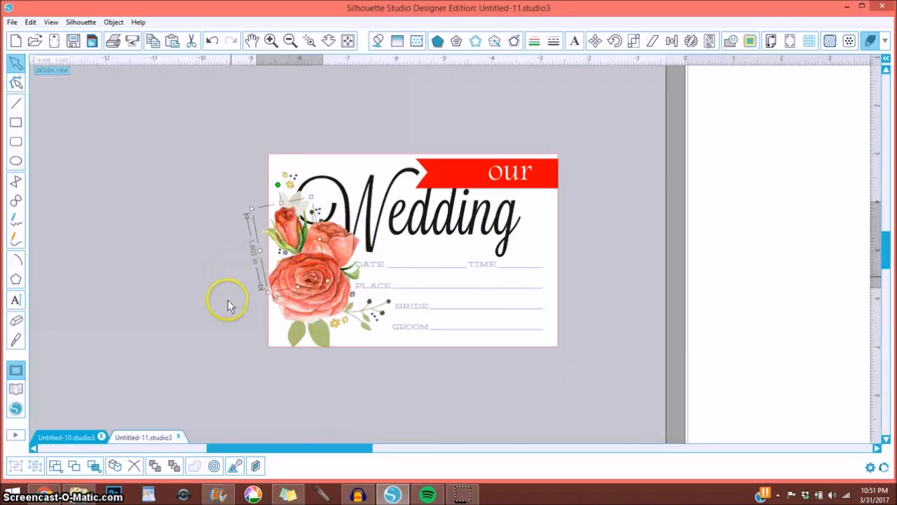
left_click(194, 289)
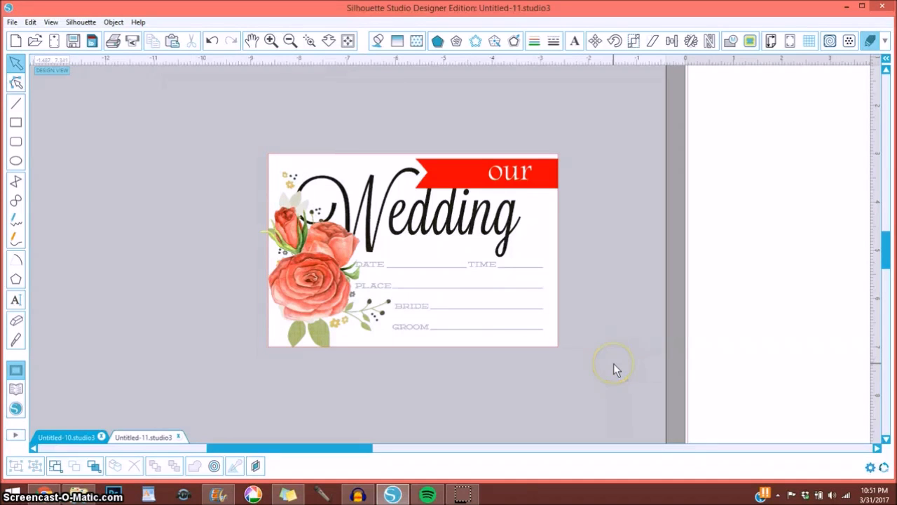
- Marquee-select all the Wedding card's pieces and group them into one
left_click(510, 383)
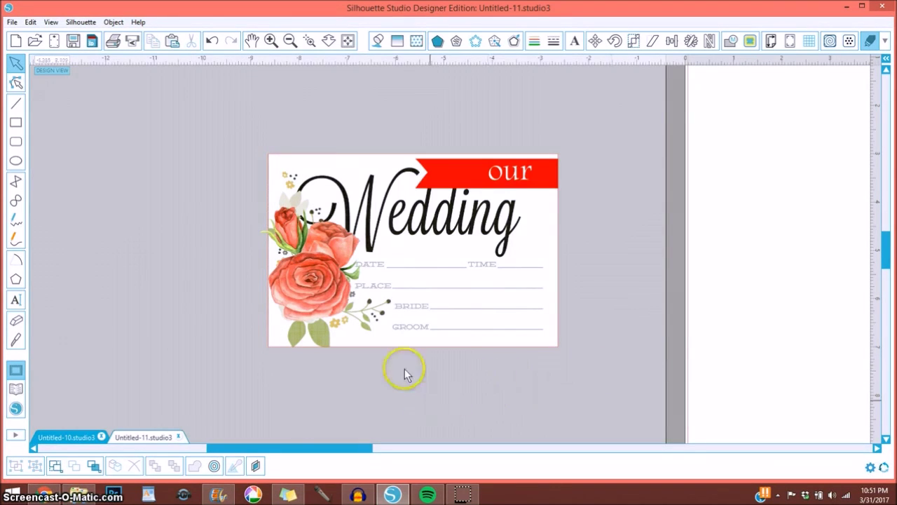
left_click_drag(242, 126, 592, 376)
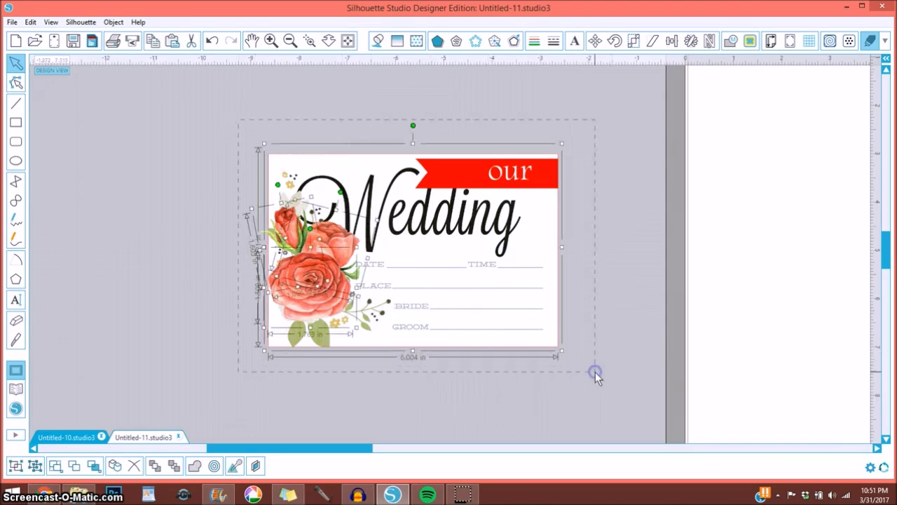
left_click(16, 466)
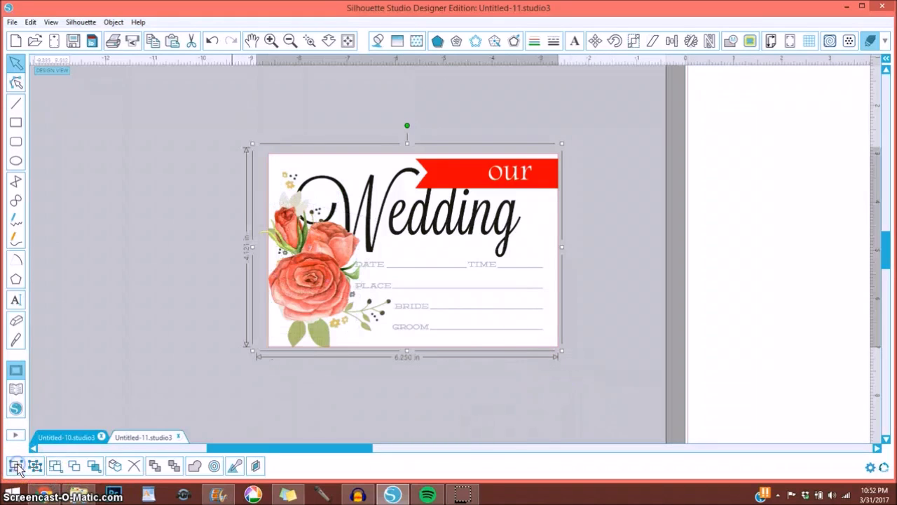
left_click(251, 206)
left_click(274, 170)
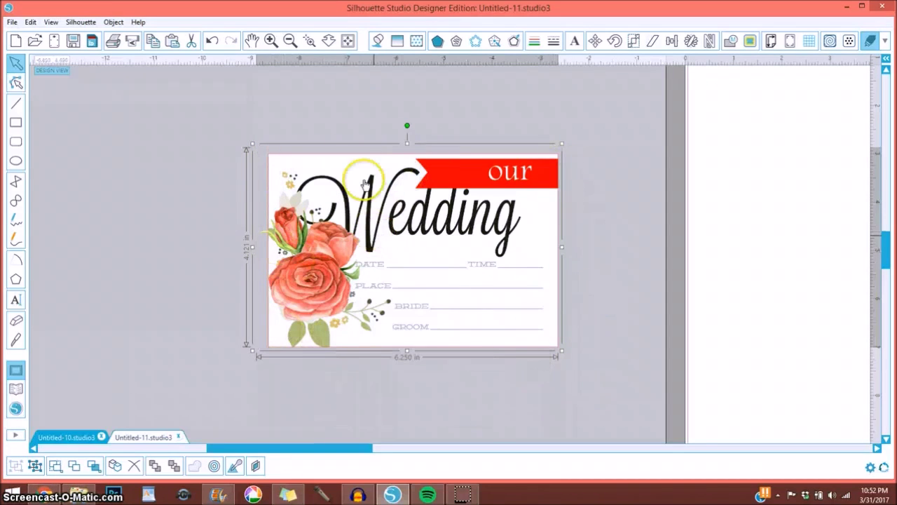
left_click(327, 100)
- Move the Baby's Firsts card off the page, beneath the Wedding card near the canvas top
left_click(290, 42)
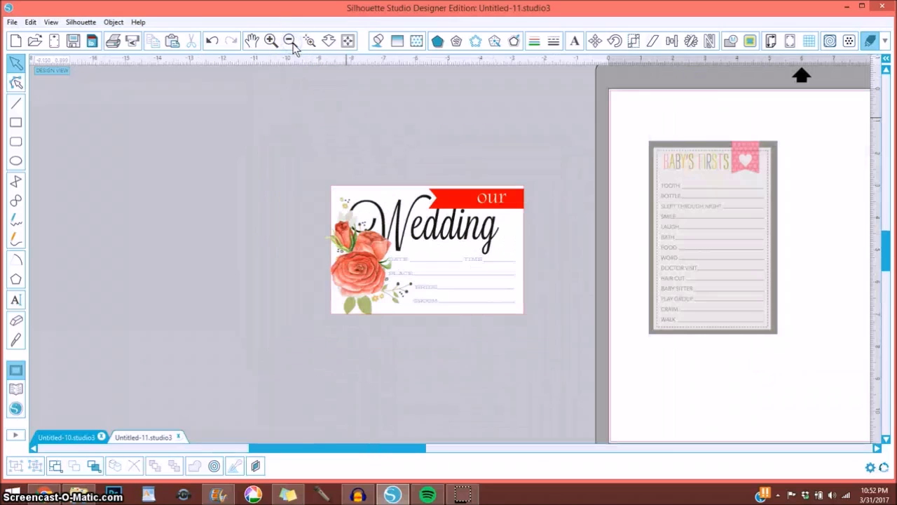
left_click_drag(418, 266, 426, 121)
left_click_drag(743, 190, 383, 244)
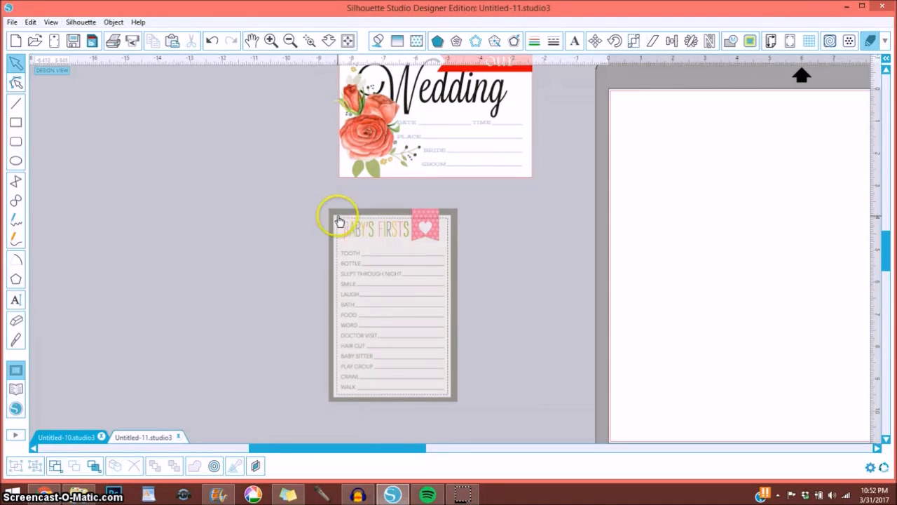
left_click_drag(406, 115, 403, 139)
left_click(432, 116)
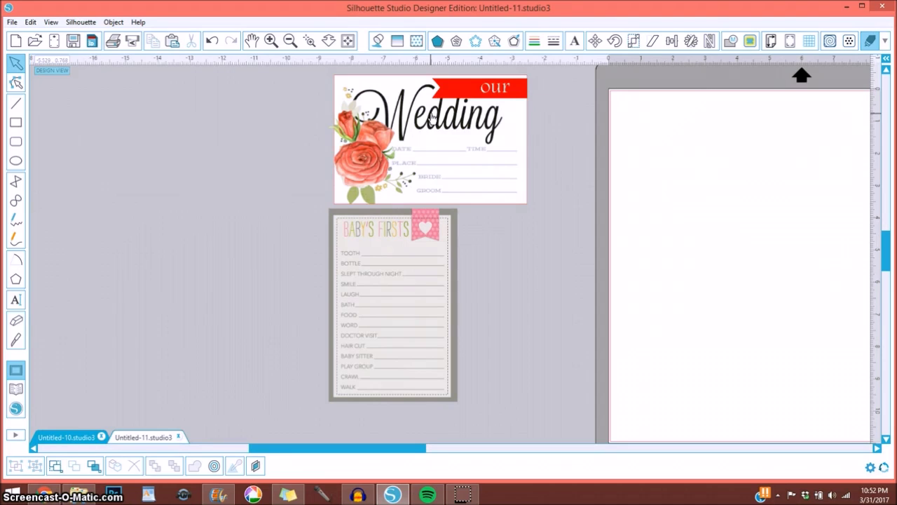
left_click_drag(408, 161, 421, 144)
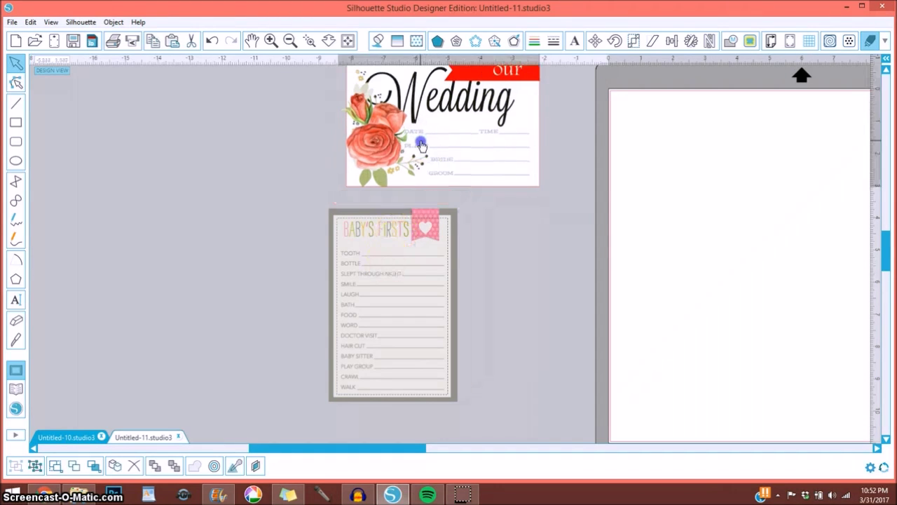
left_click(357, 234)
left_click(379, 287)
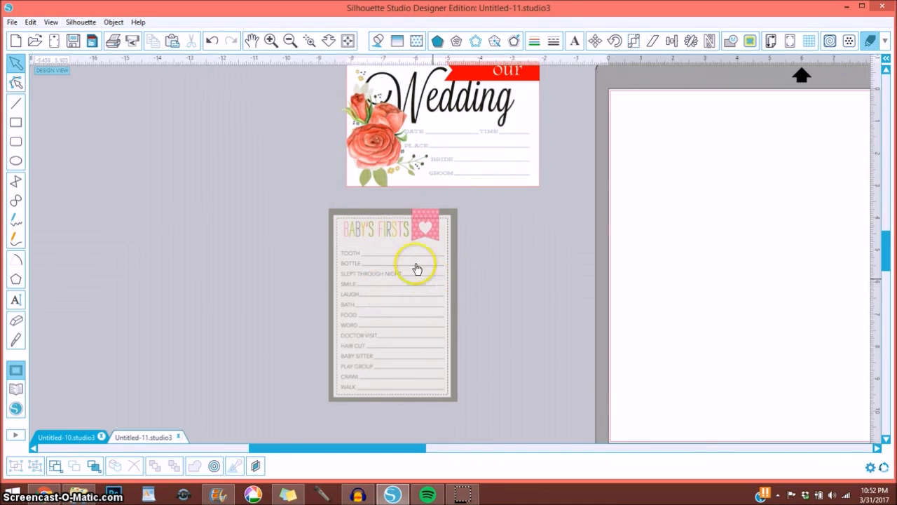
left_click(309, 42)
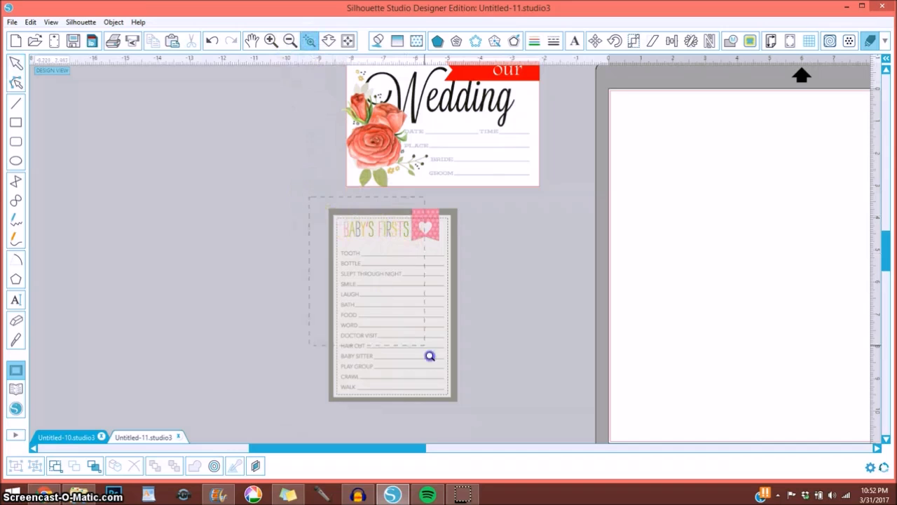
- Zoom in on the Baby's Firsts card
left_click_drag(467, 412, 468, 412)
left_click(375, 116)
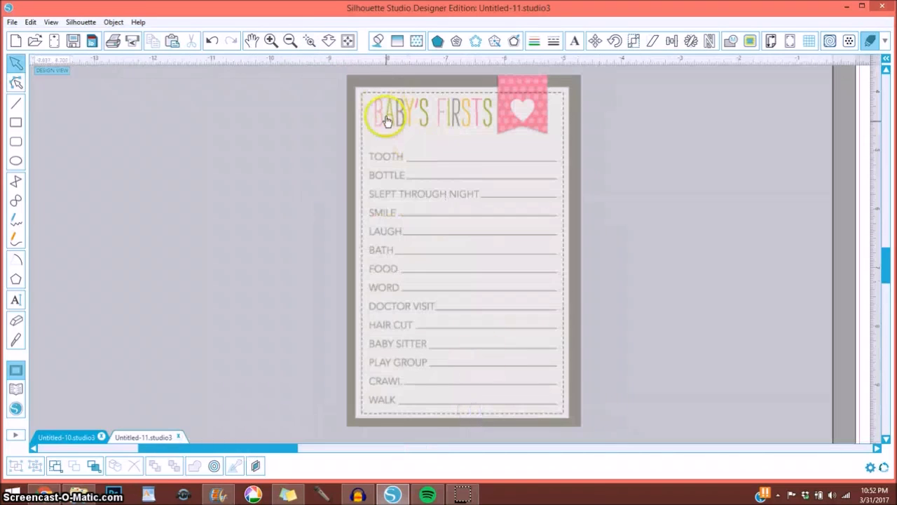
left_click(412, 396)
scroll(413, 398, "up", 1)
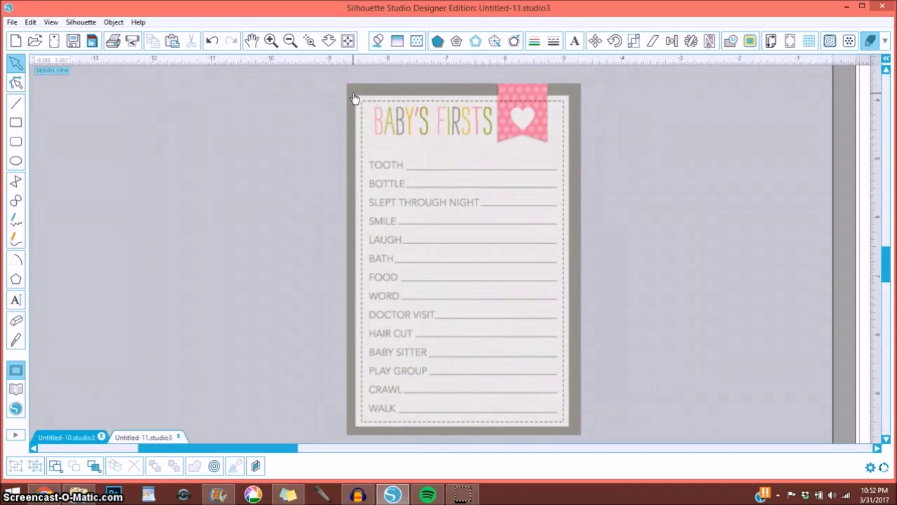
left_click(371, 110)
left_click(427, 385)
left_click(427, 101)
left_click(378, 94)
- Draw a 3.650 in wide rectangle inside the card's grey border, then select card and rectangle together
left_click(15, 125)
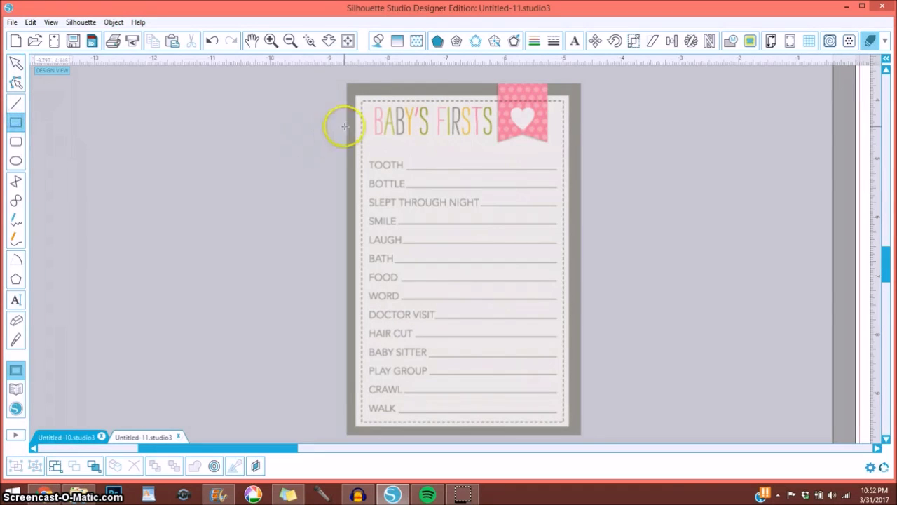
mouse_move(356, 95)
left_mouse_down()
mouse_move(408, 230)
mouse_move(455, 427)
mouse_move(570, 426)
left_mouse_up()
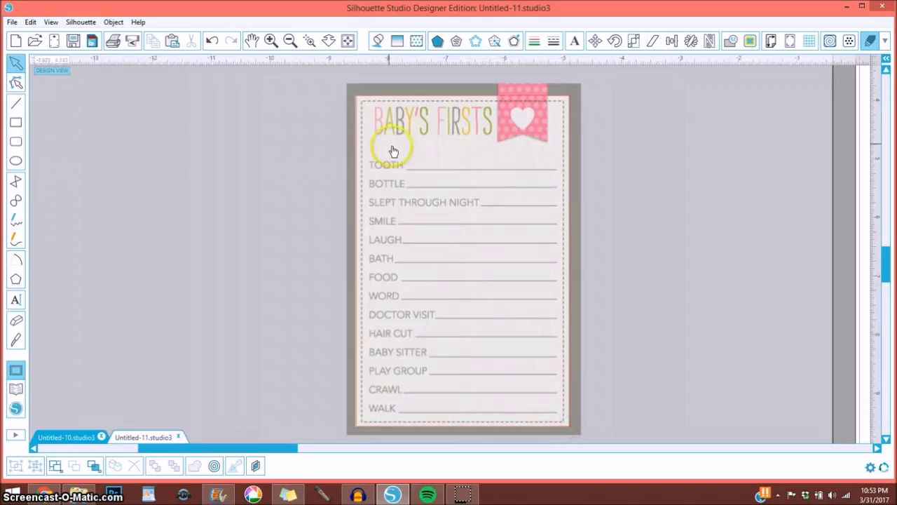
left_click(361, 98)
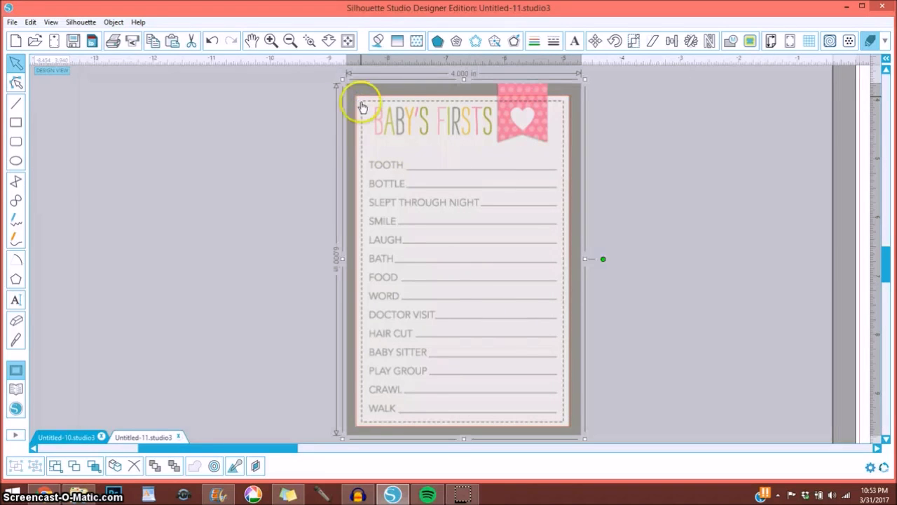
left_click(357, 119)
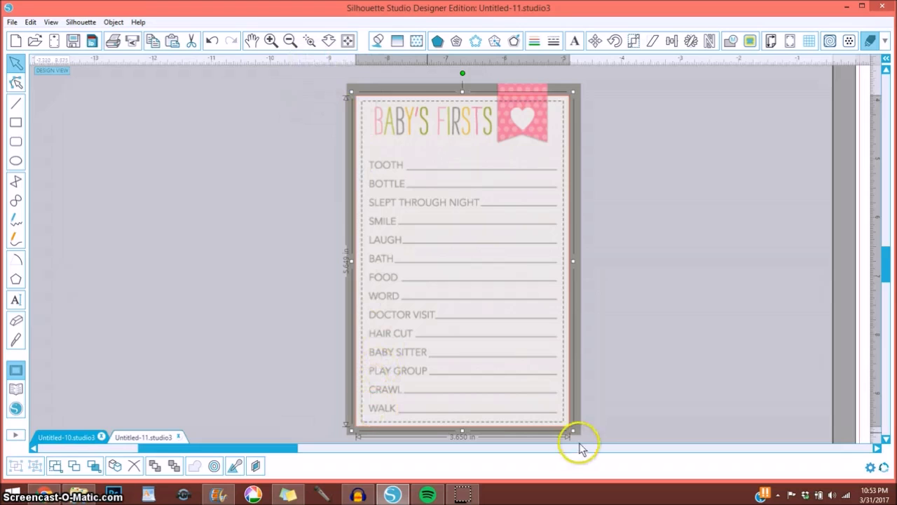
left_click_drag(281, 124, 535, 247)
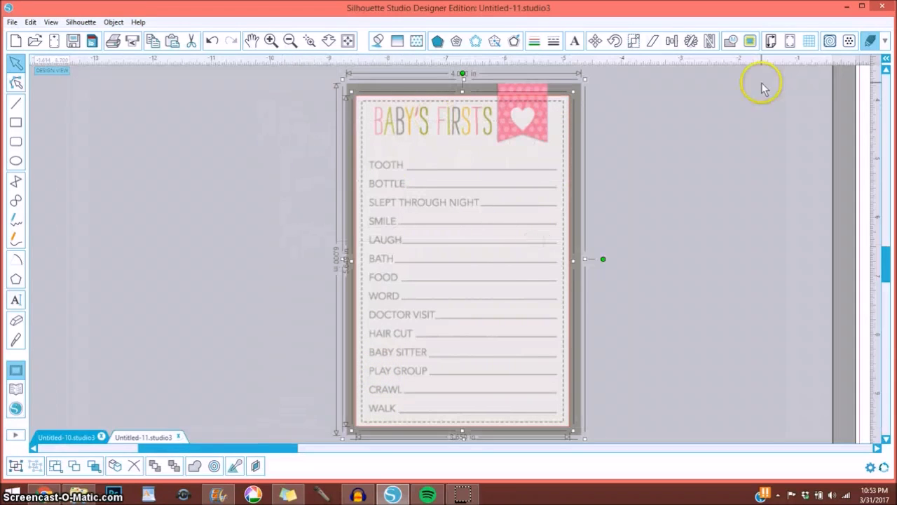
left_click(731, 42)
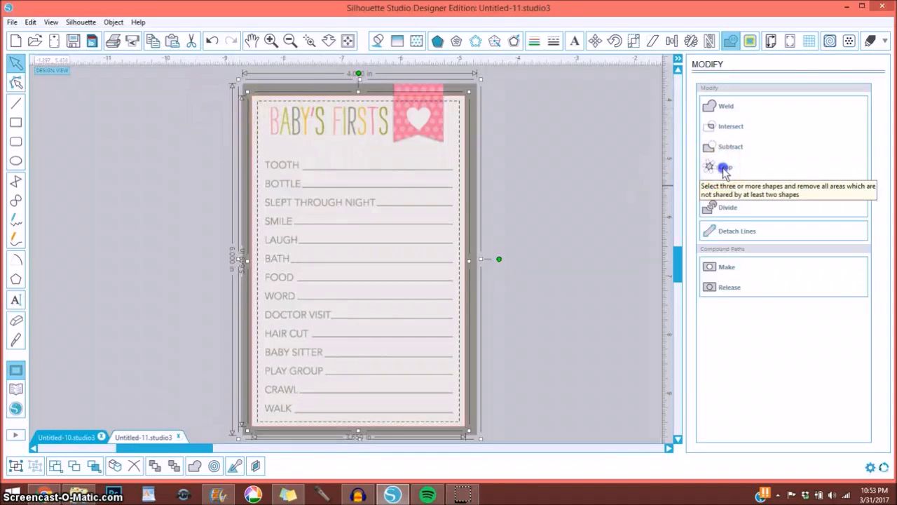
left_click(725, 168)
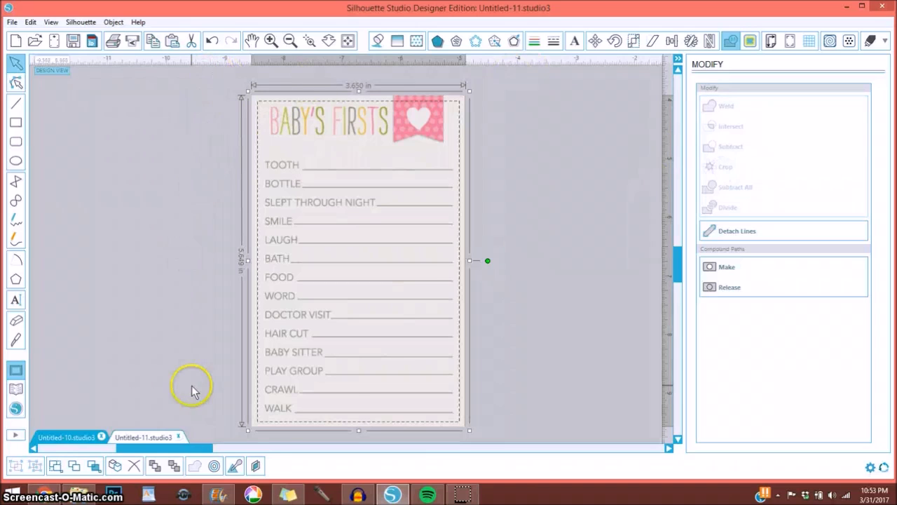
left_click(530, 239)
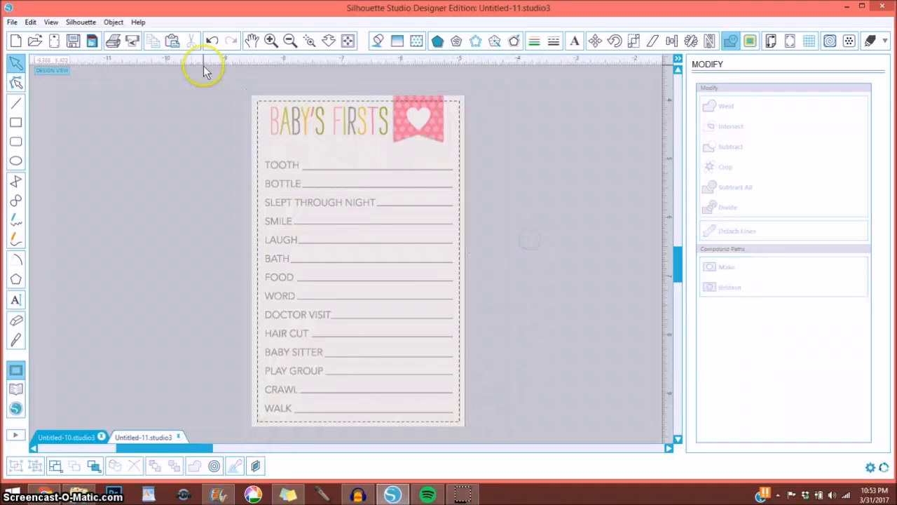
left_click(297, 156)
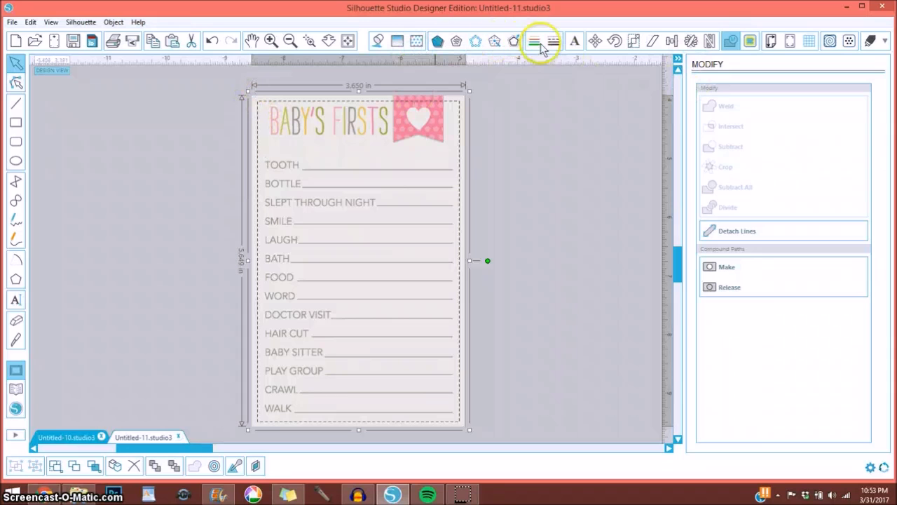
- Create a 0.125 in square-cornered offset outline around the Baby's Firsts card
left_click(512, 44)
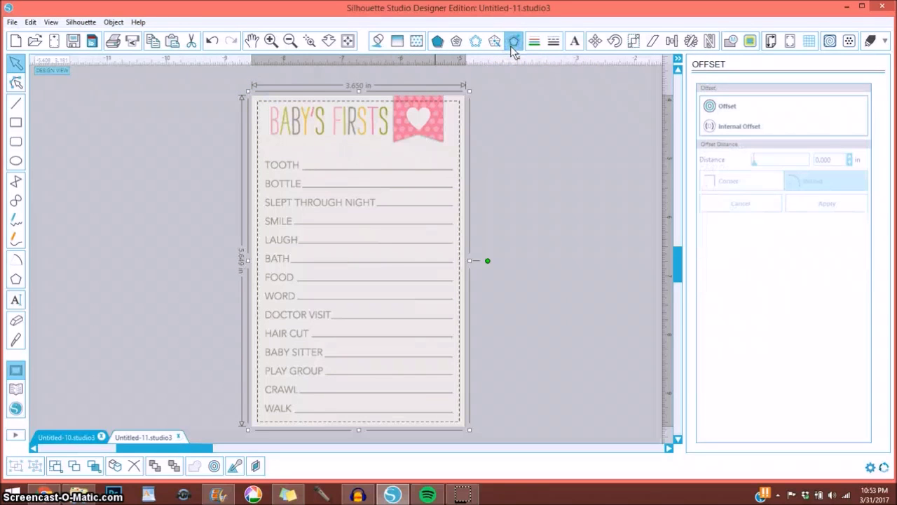
left_click(300, 98)
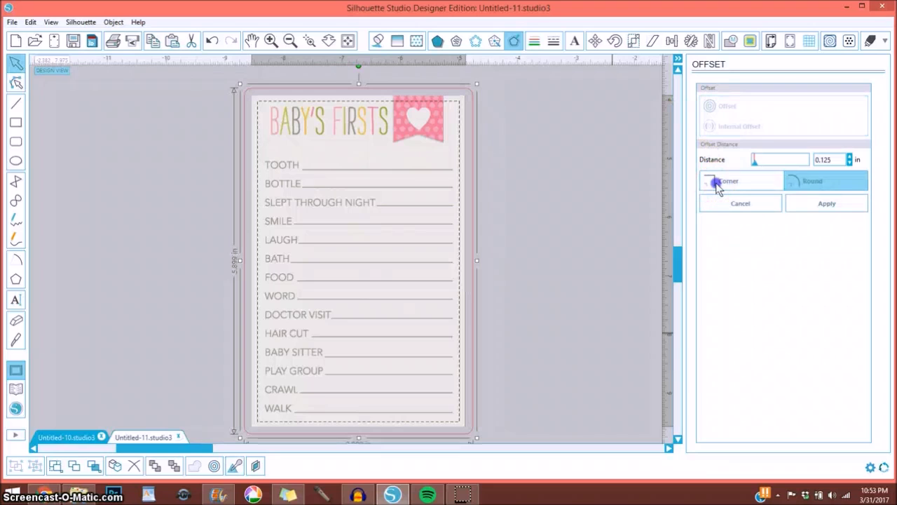
left_click(716, 184)
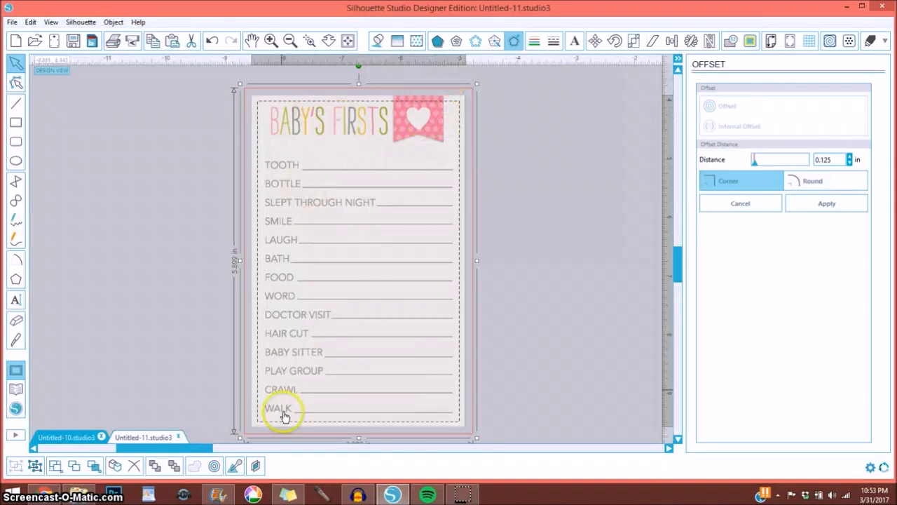
left_click(829, 203)
- Move the card aside from its red offset outline and select the outline
left_click_drag(351, 176, 571, 168)
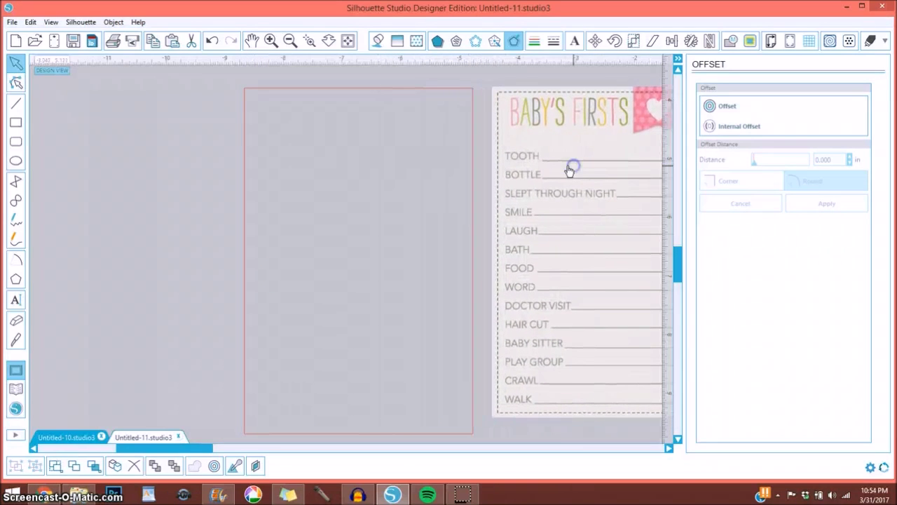
left_click(306, 104)
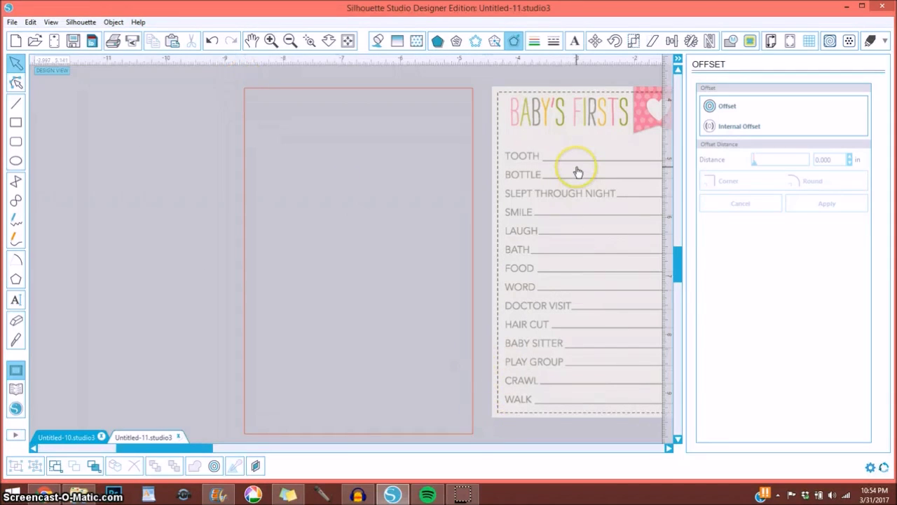
left_click(399, 95)
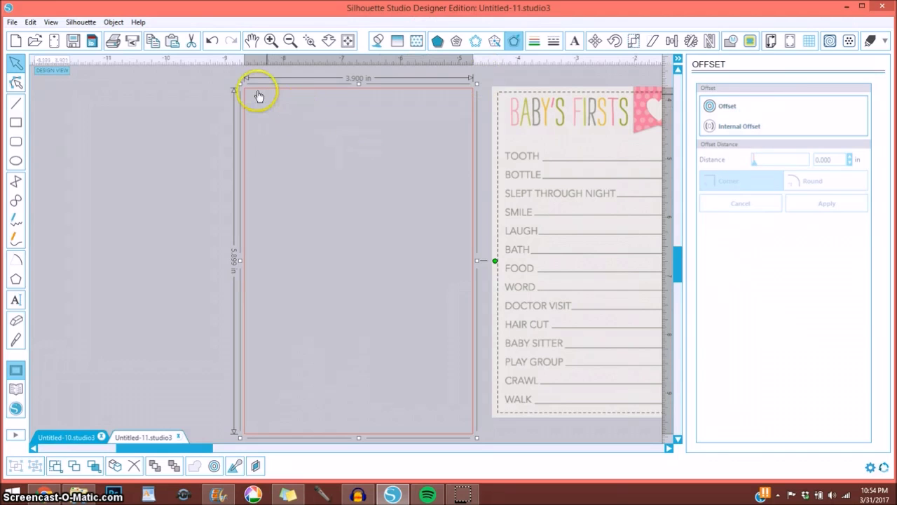
left_click(12, 390)
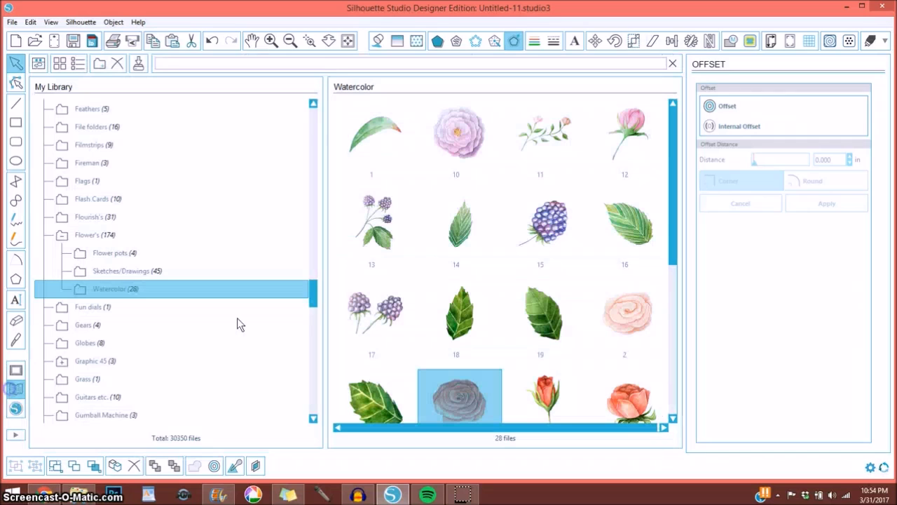
- Fill the offset rectangle with the Mint-22 stripe pattern from the Minty Fresh Mint & White folder
left_click_drag(312, 293, 317, 152)
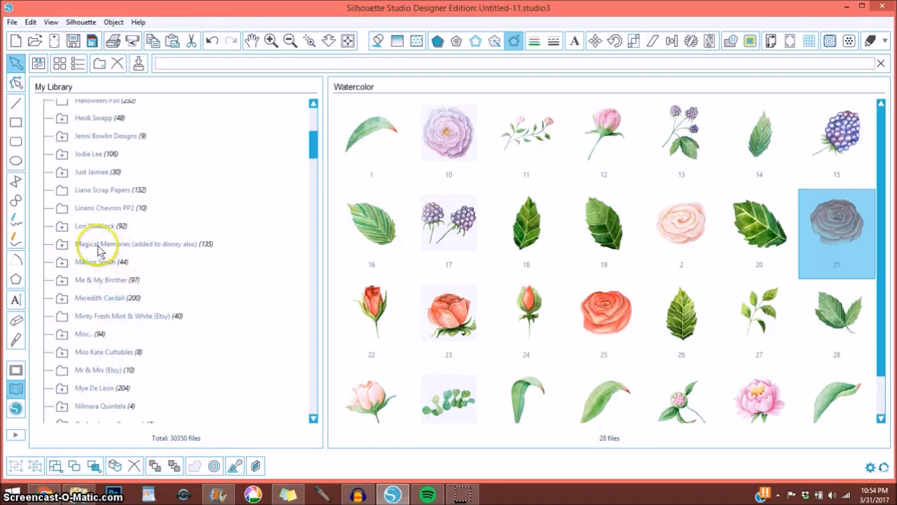
left_click(113, 316)
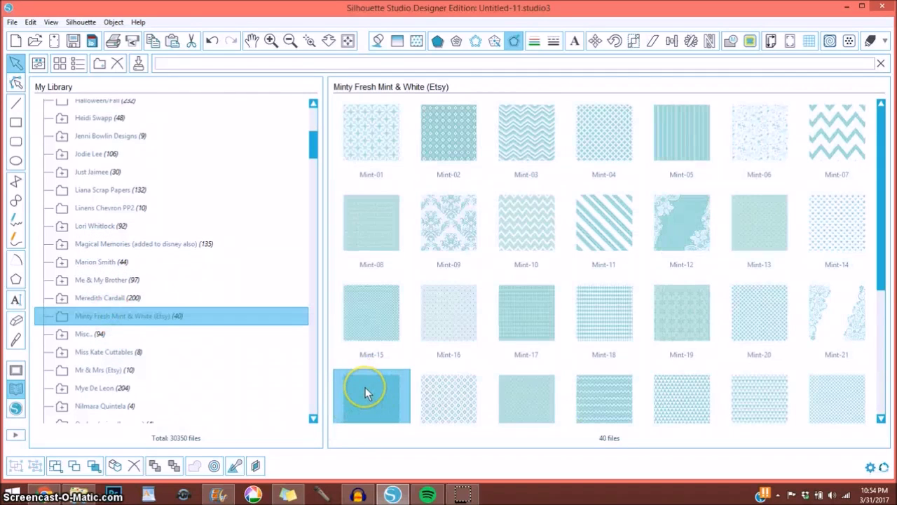
left_click(365, 389)
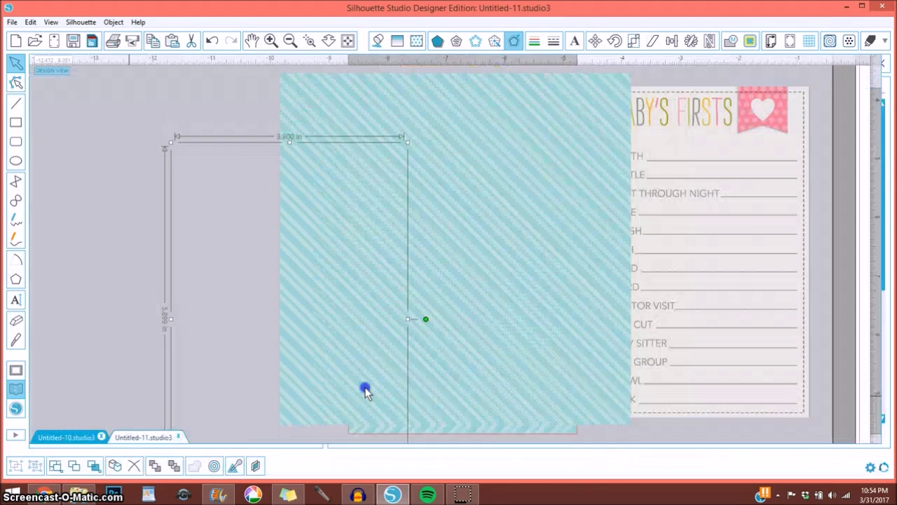
- Delete the extra large striped square and nudge the striped rectangle slightly left
left_click(290, 41)
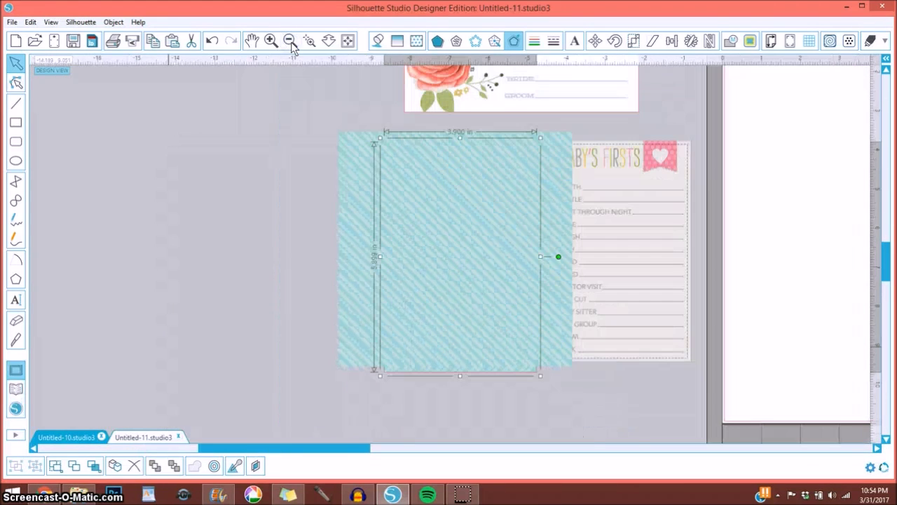
left_click_drag(362, 231, 175, 201)
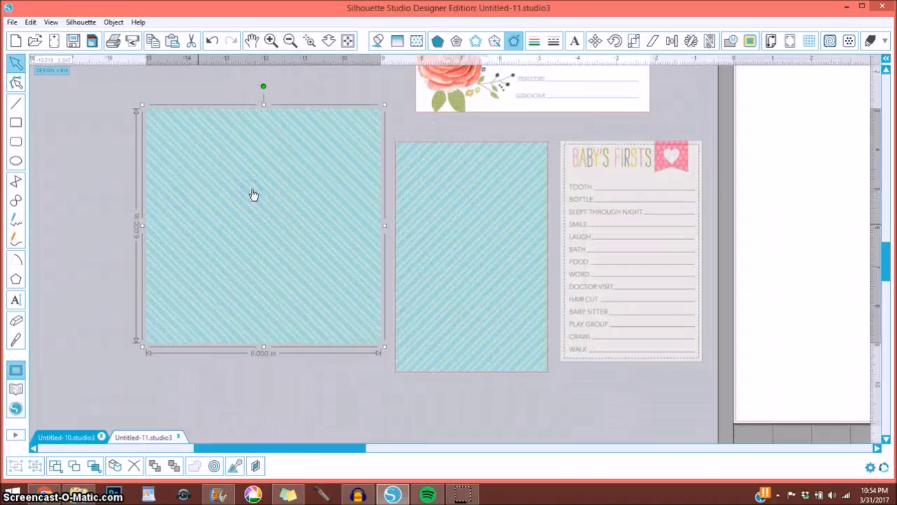
left_click(134, 465)
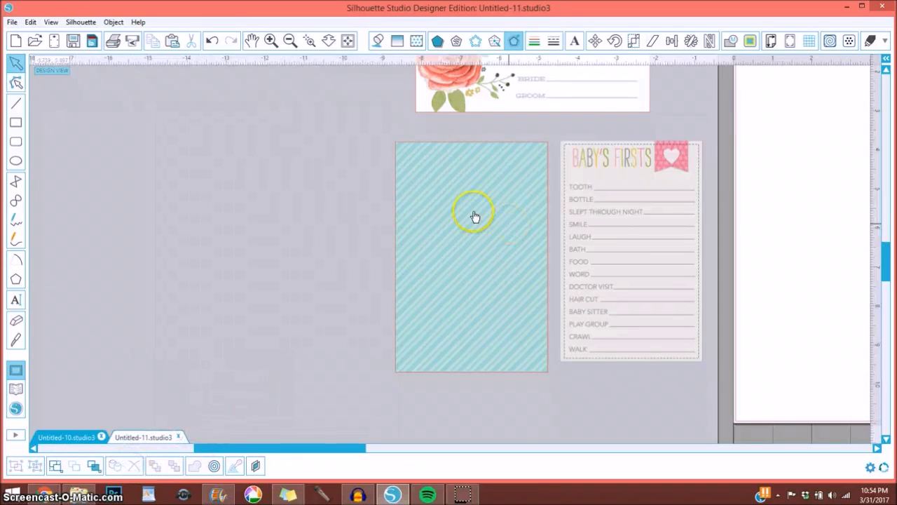
left_click_drag(424, 229, 405, 279)
left_click(550, 262)
- Place the Baby's Firsts card on the striped rectangle and centre them with Align Center
left_click_drag(551, 262, 423, 250)
left_click(308, 157)
left_click(433, 230)
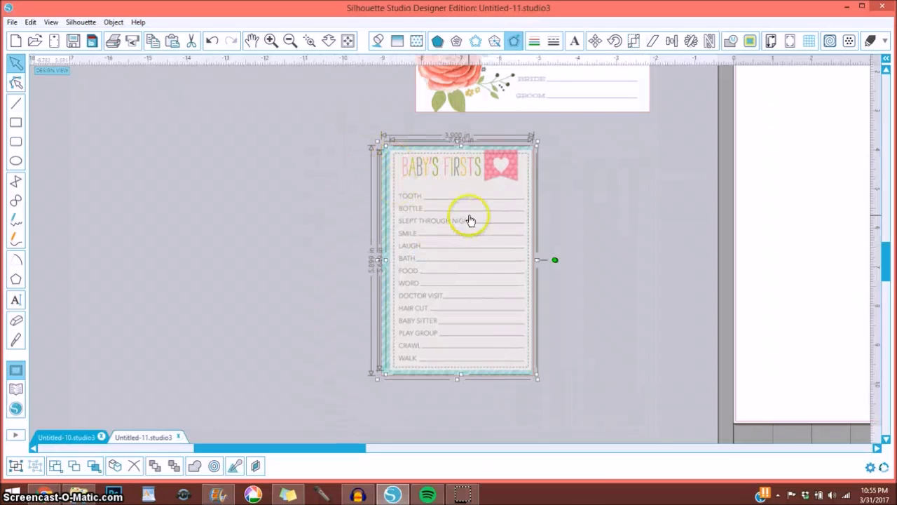
left_click(671, 41)
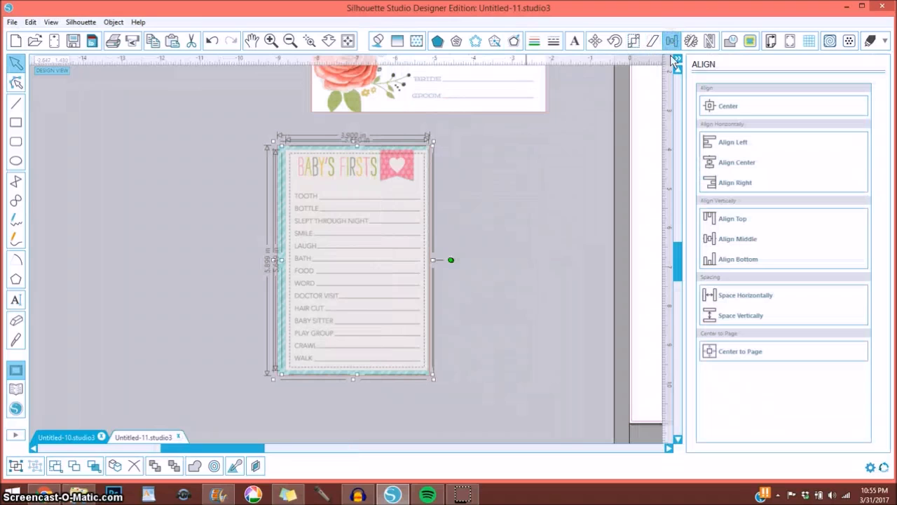
left_click(728, 108)
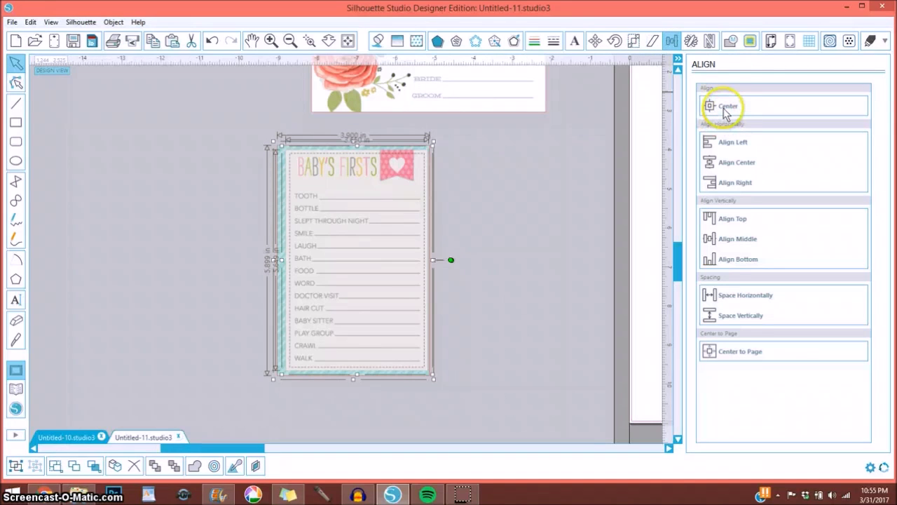
left_click(232, 146)
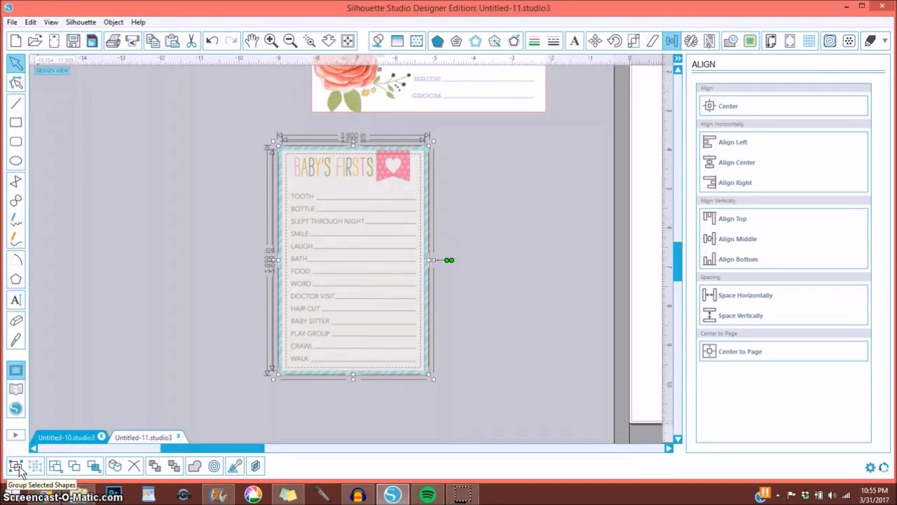
left_click(178, 364)
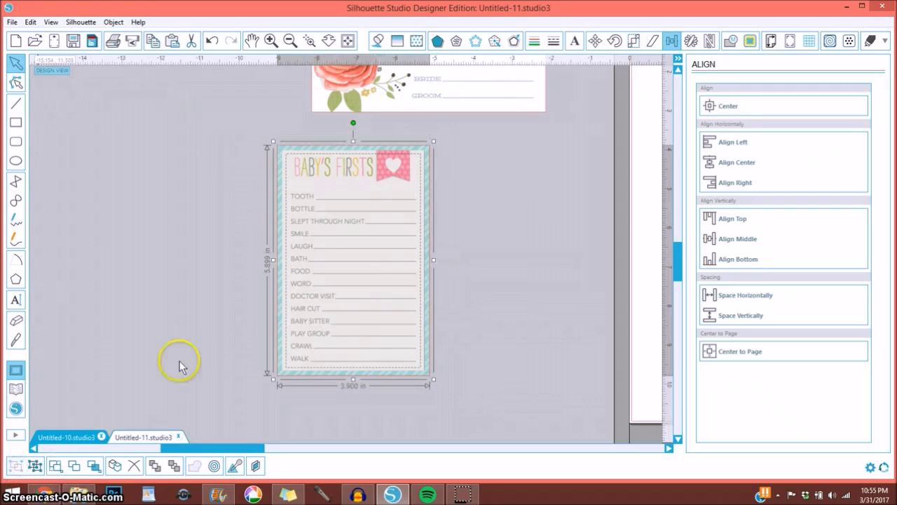
mouse_move(320, 201)
left_mouse_down()
mouse_move(295, 196)
mouse_move(326, 212)
left_mouse_up()
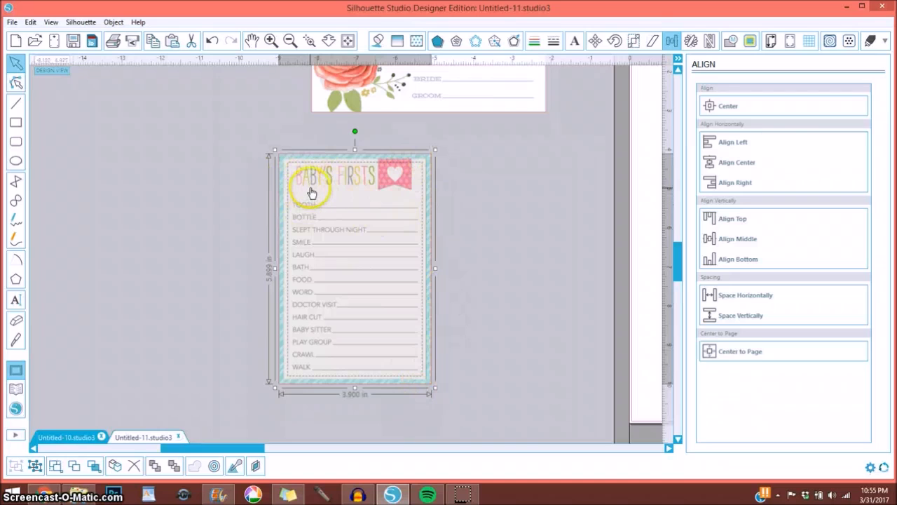
- Set the striped Baby's Firsts card to Cut Edge
left_click(869, 43)
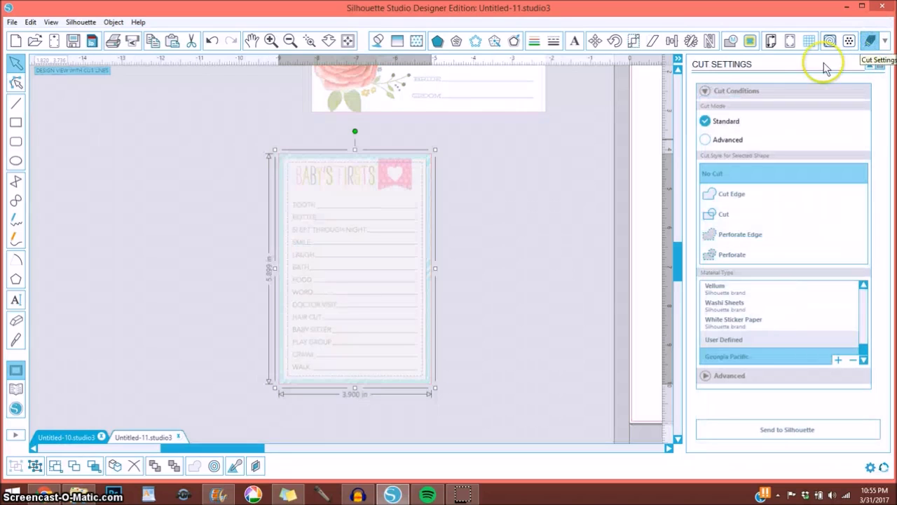
left_click(729, 195)
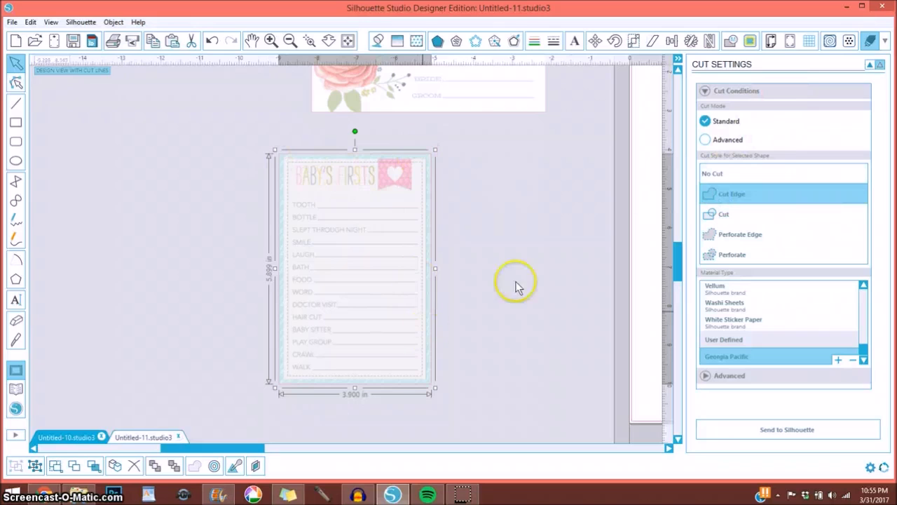
left_click(871, 68)
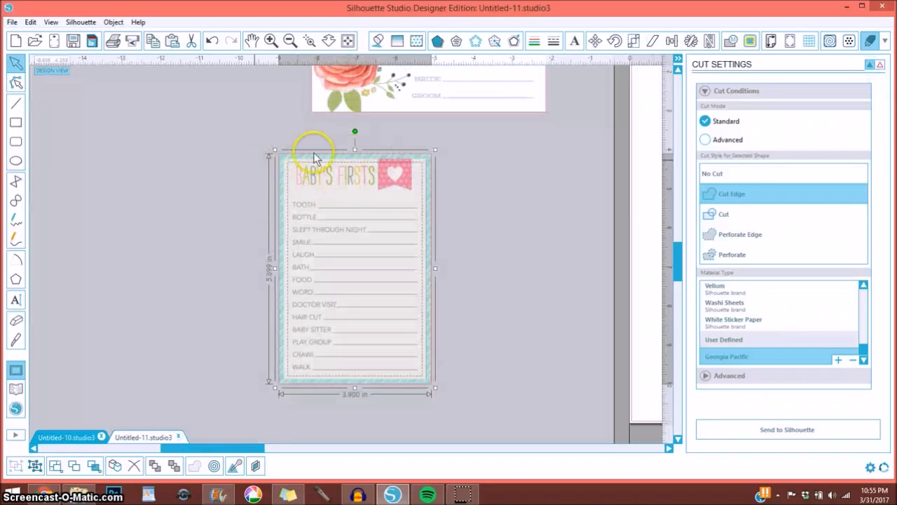
- Arrange the Wedding card and Baby's Firsts card side by side
left_click_drag(445, 98, 519, 322)
left_click(336, 293)
left_click_drag(337, 293, 278, 291)
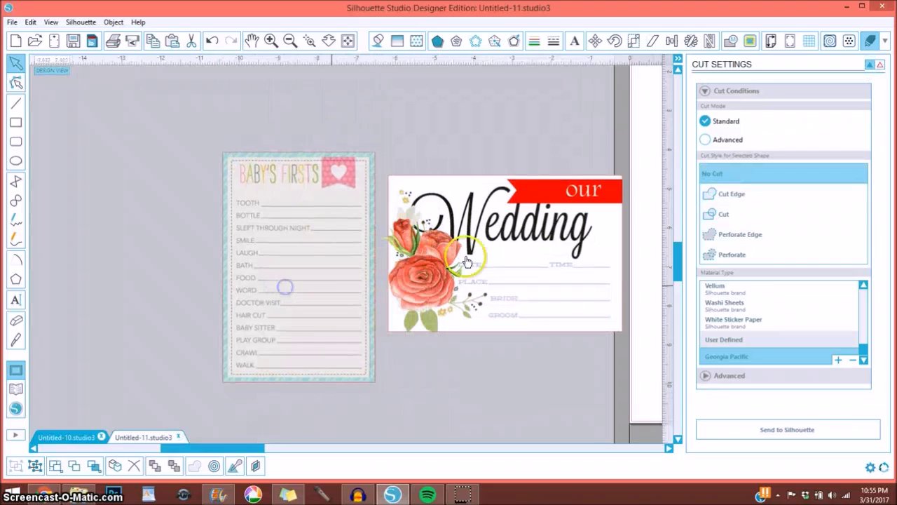
left_click_drag(452, 254, 353, 257)
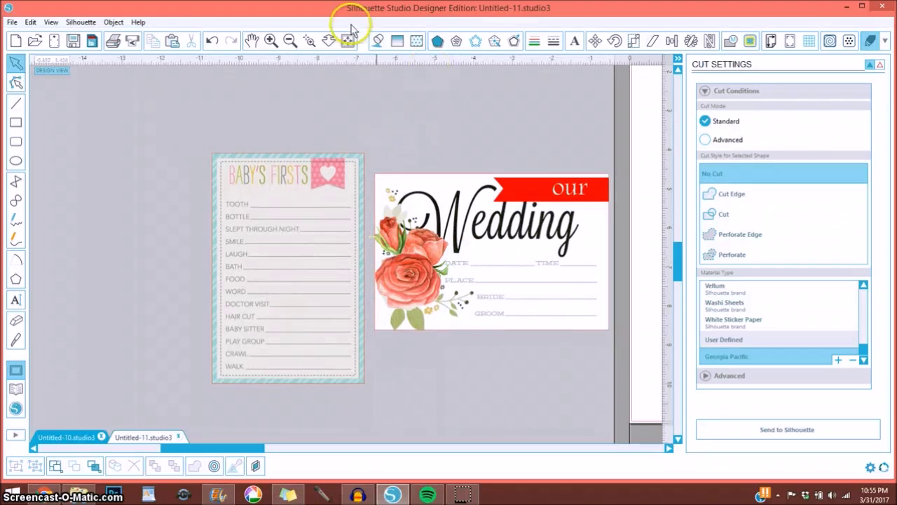